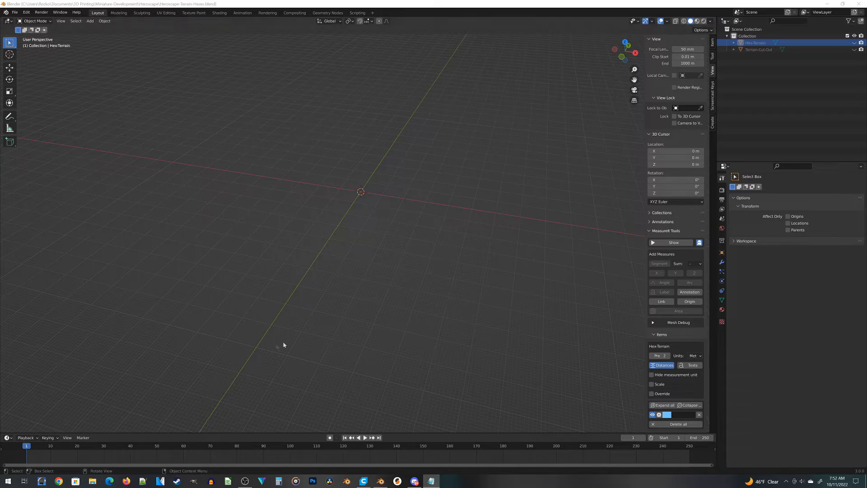
Add a cylinder mesh at the world origin and give it 6 vertices to form a hexagon.
{"action": "key", "text": "shift+a"}
{"action": "mouse_move", "coordinate": [328, 257]}
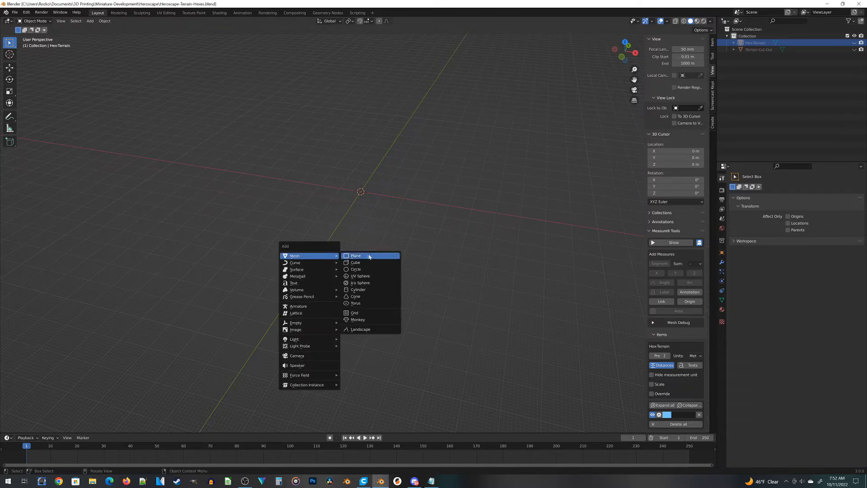
{"action": "left_click", "coordinate": [375, 291]}
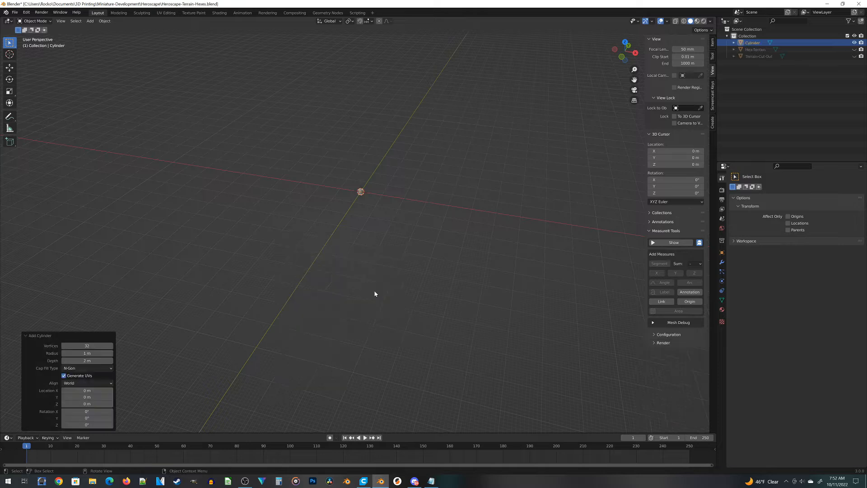
{"action": "left_click", "coordinate": [88, 346]}
{"action": "type", "text": "6"}
{"action": "key", "text": "Return"}
Set the hexagonal cylinder's radius to 22.4 m and its depth to 2.2 m.
{"action": "left_click", "coordinate": [76, 353]}
{"action": "type", "text": "22.32"}
{"action": "key", "text": "Tab"}
{"action": "type", "text": "3.2"}
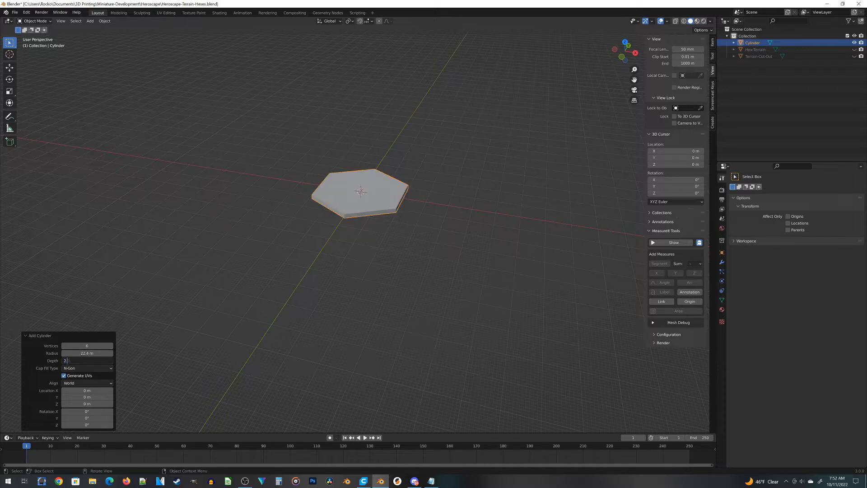
{"action": "key", "text": "Return"}
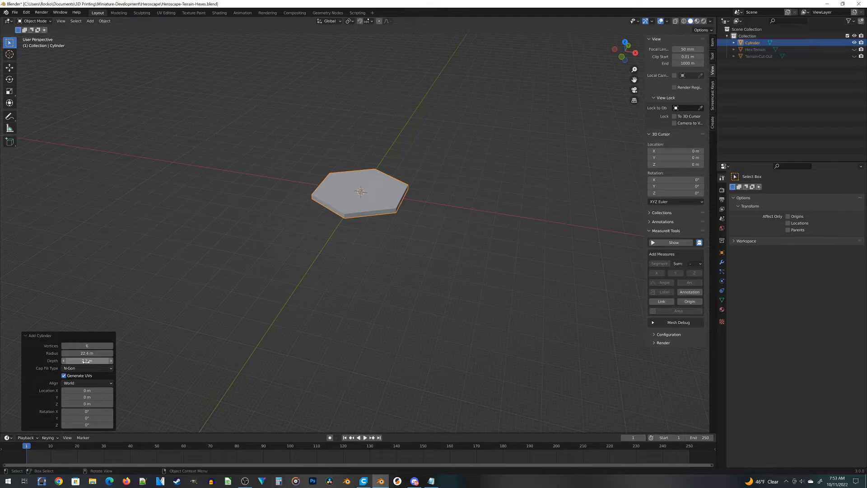
{"action": "left_click", "coordinate": [362, 292]}
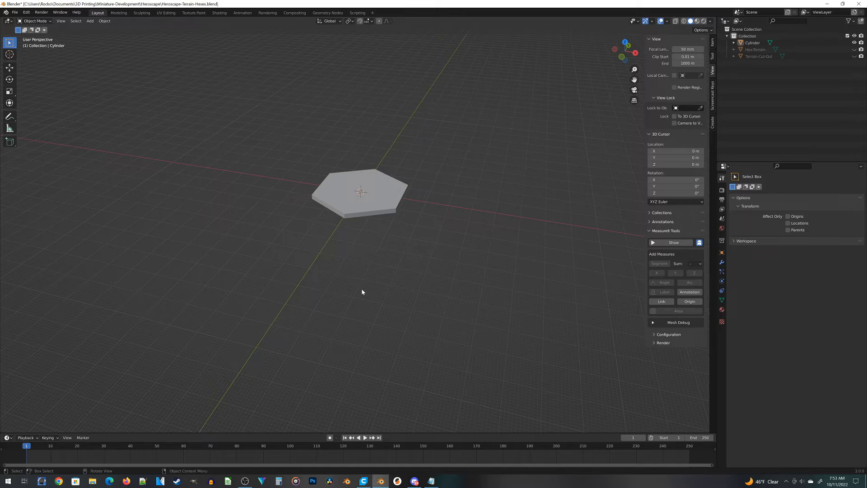
Add a second six-sided cylinder at the origin with a radius of 23.9 m and a depth of 3.4 m.
{"action": "key", "text": "shift+a"}
{"action": "mouse_move", "coordinate": [542, 309]}
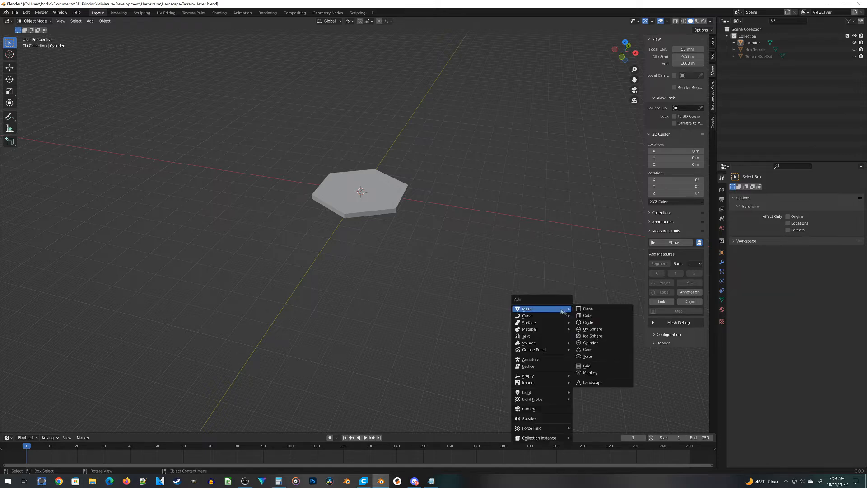
{"action": "left_click", "coordinate": [603, 342]}
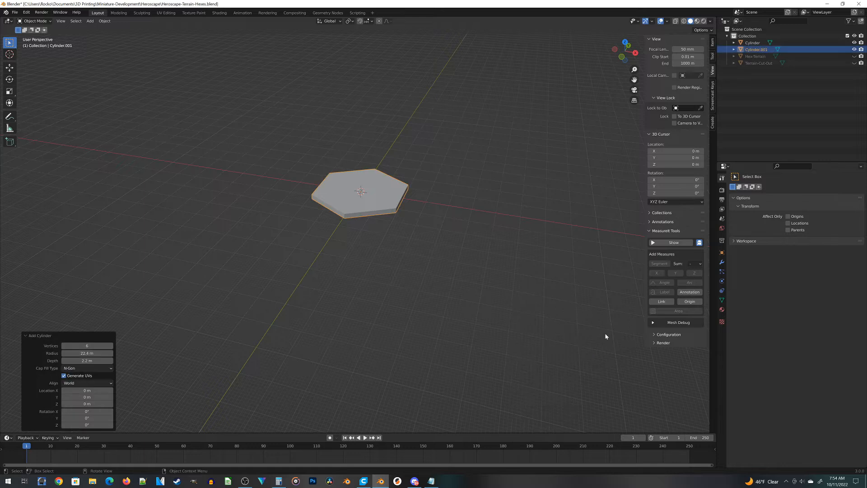
{"action": "left_click", "coordinate": [87, 353]}
{"action": "type", "text": "23.9"}
{"action": "key", "text": "Tab"}
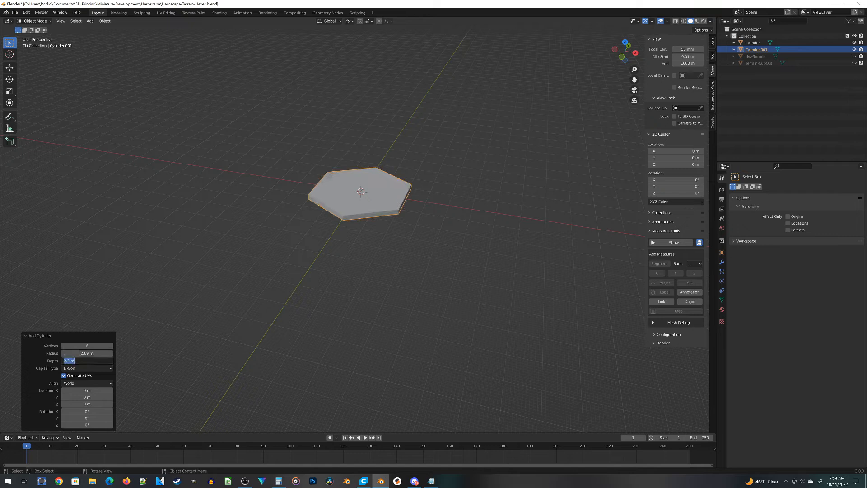
{"action": "type", "text": "2.4"}
{"action": "key", "text": "Return"}
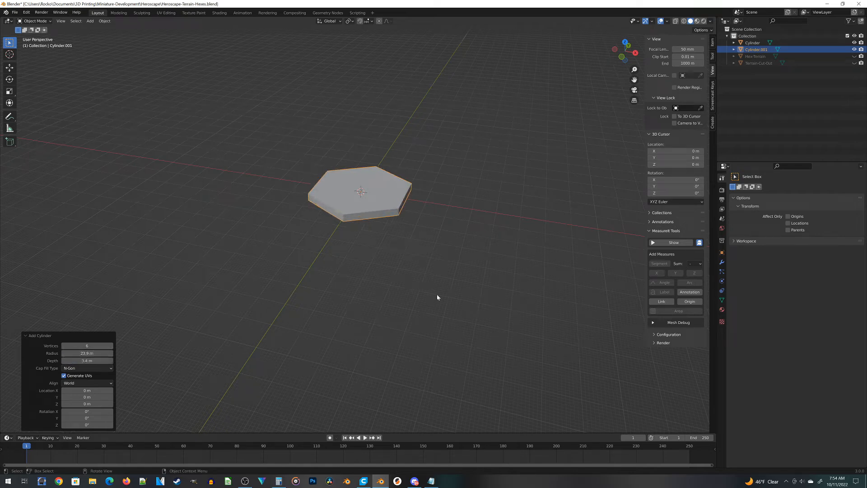
Display both hexagons in wireframe shading.
{"action": "middle_click_drag", "start_coordinate": [437, 298], "coordinate": [356, 262]}
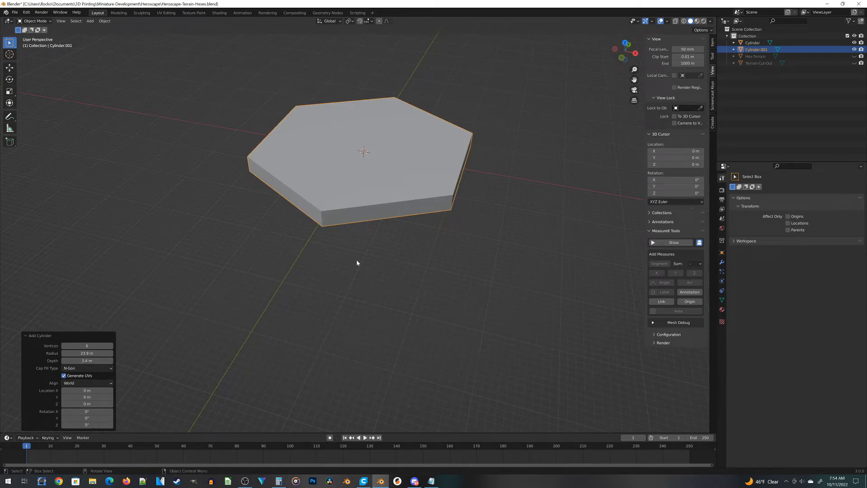
{"action": "key", "text": "z"}
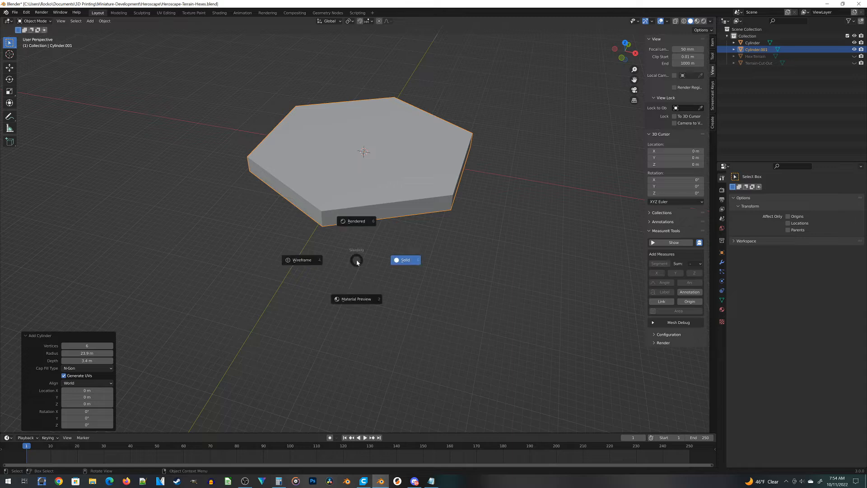
{"action": "left_click", "coordinate": [323, 261]}
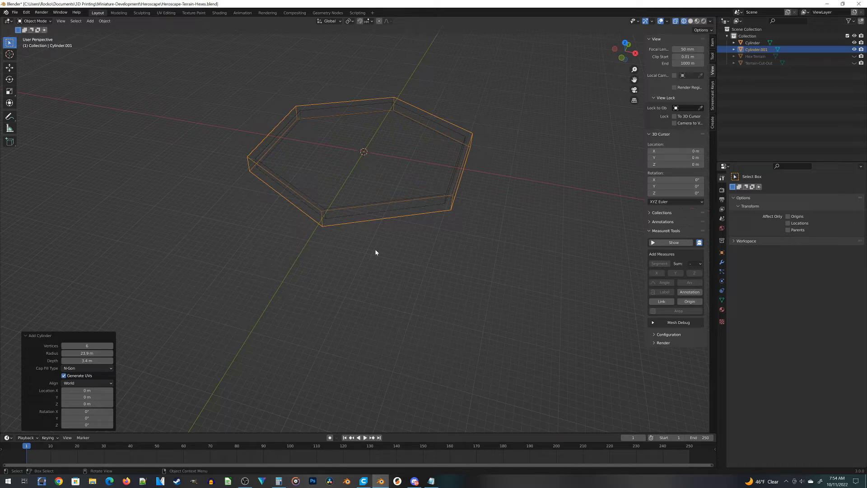
In the front view, move the smaller hexagon about 1.08 m down along Z so its underside protrudes below the larger hexagon.
{"action": "left_click", "coordinate": [371, 214]}
{"action": "key", "text": "KP_1"}
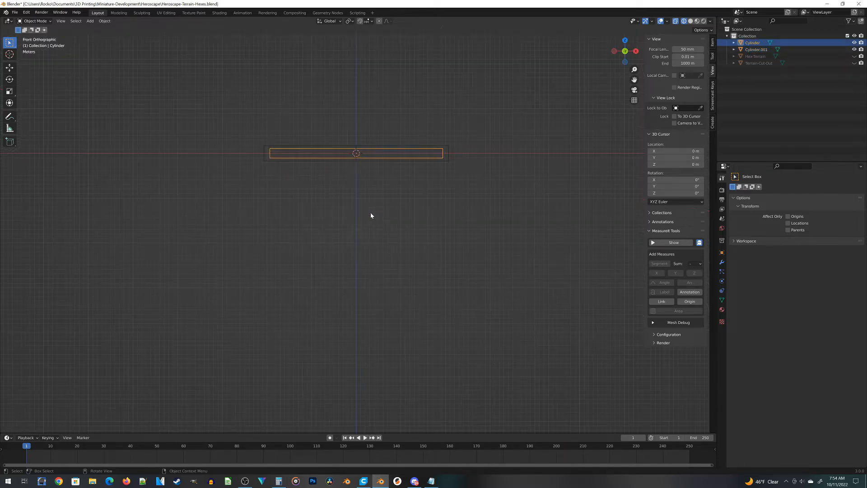
{"action": "scroll", "coordinate": [370, 212], "scroll_direction": "up", "scroll_amount": 3}
{"action": "key", "text": "g"}
{"action": "key", "text": "z"}
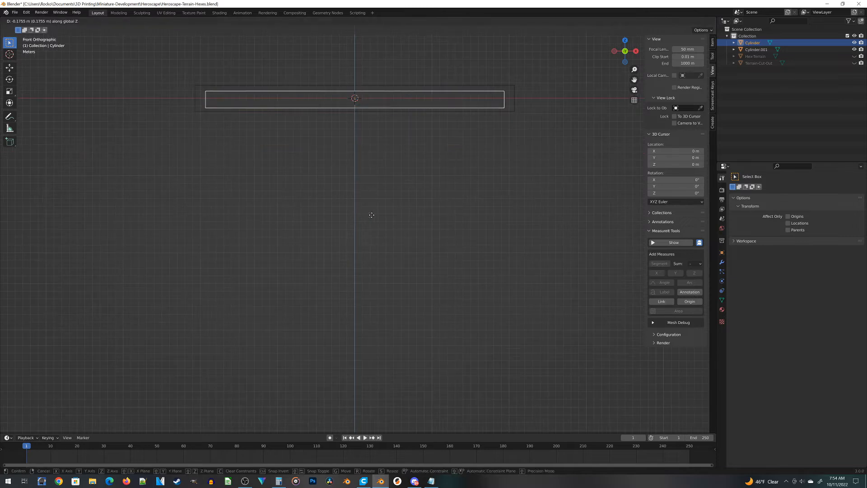
{"action": "left_click", "coordinate": [397, 222]}
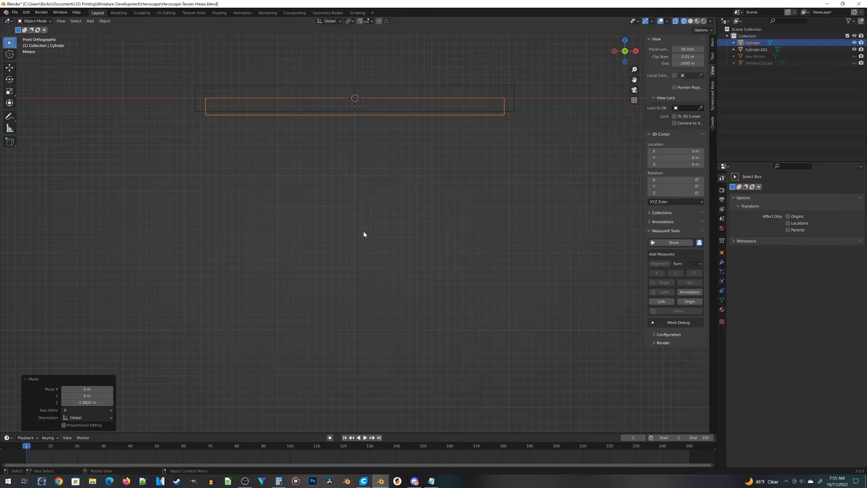
Rename the smaller hexagon object as Inside-Hexagon.
{"action": "middle_click_drag", "start_coordinate": [324, 144], "coordinate": [319, 259], "text": "shift"}
{"action": "scroll", "coordinate": [431, 264], "scroll_direction": "up", "scroll_amount": 1}
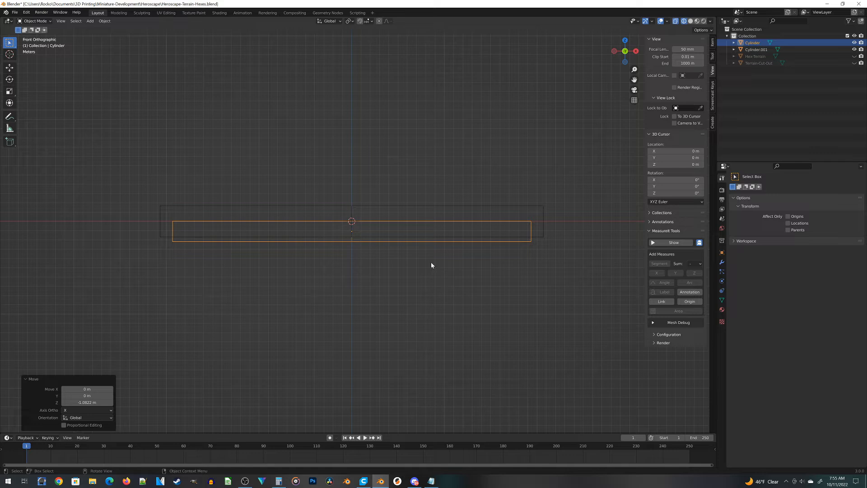
{"action": "left_click", "coordinate": [722, 254]}
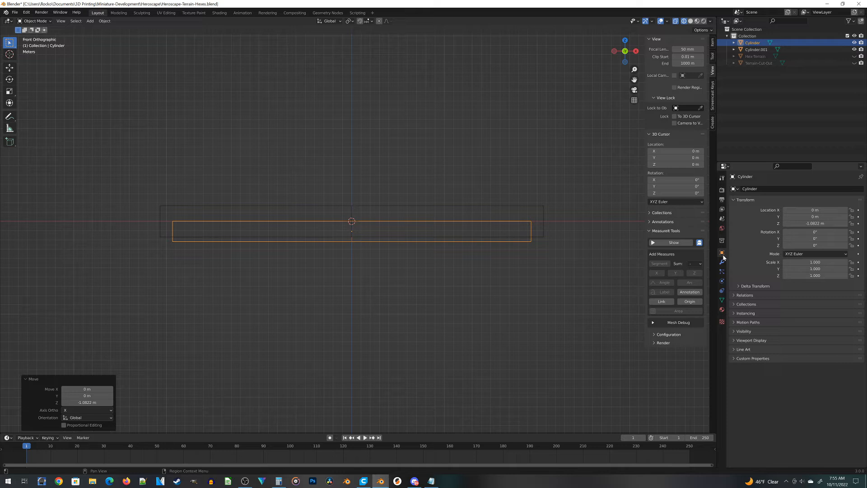
{"action": "left_click", "coordinate": [757, 189]}
{"action": "type", "text": "Inside"}
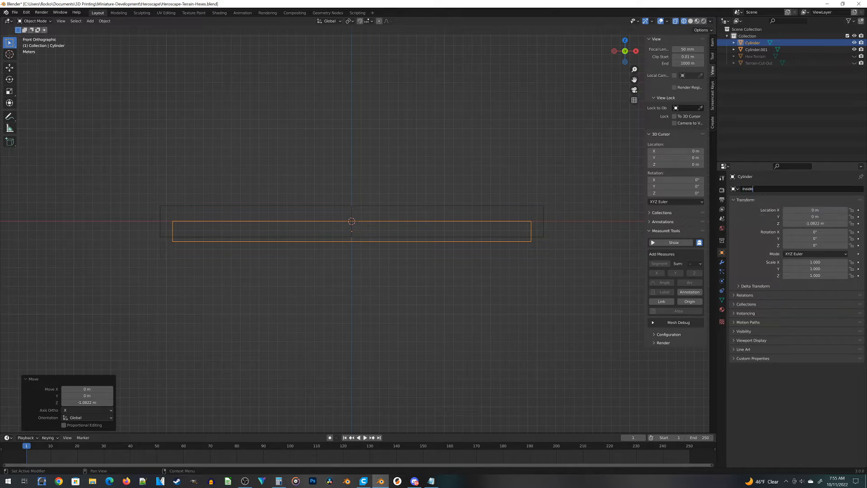
Rename the larger hexagon object as Outside-Hexagon.
{"action": "type", "text": "Outside"}
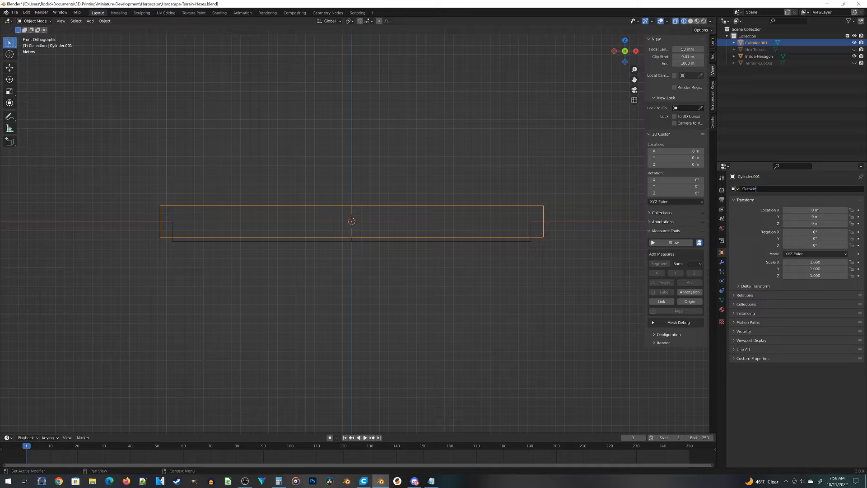
{"action": "type", "text": "-Hexagon"}
{"action": "key", "text": "Return"}
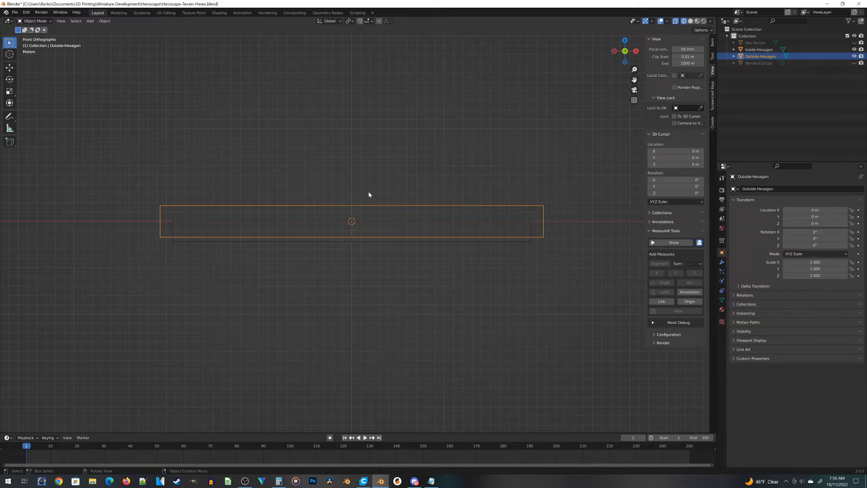
Add a Boolean modifier in Difference mode to Outside-Hexagon, using Inside-Hexagon as the cutting object.
{"action": "left_click", "coordinate": [722, 262]}
{"action": "left_click", "coordinate": [766, 189]}
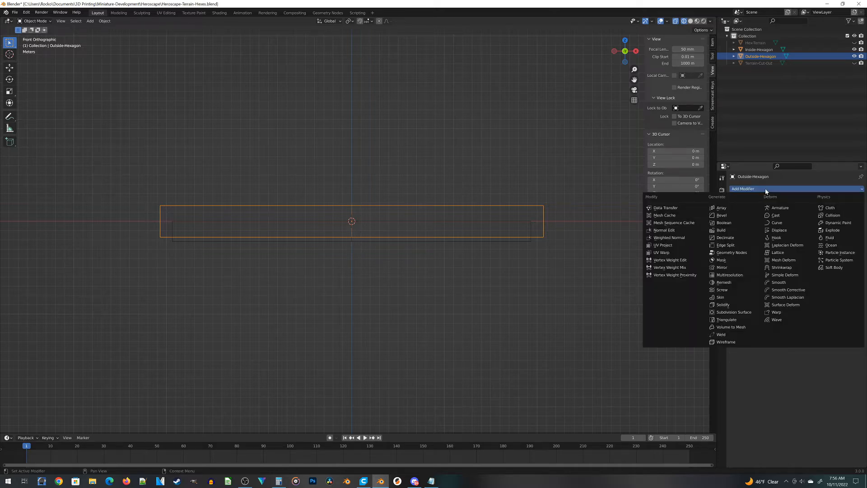
{"action": "left_click", "coordinate": [723, 222]}
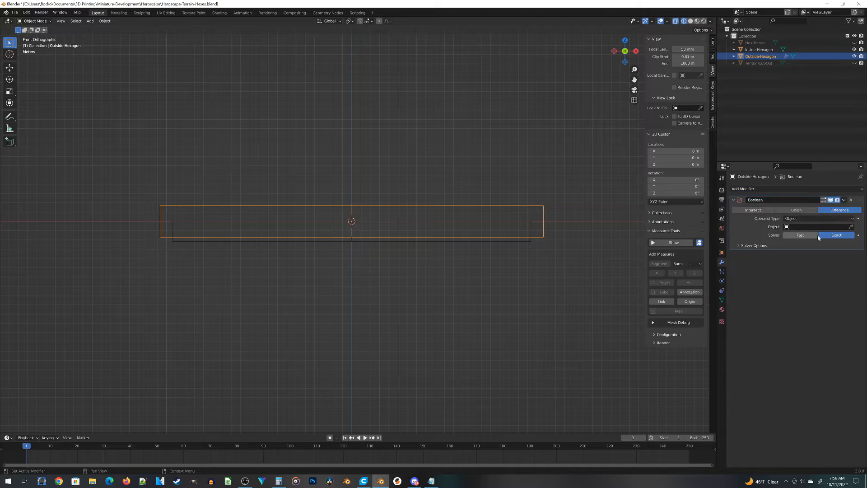
{"action": "left_click", "coordinate": [820, 227]}
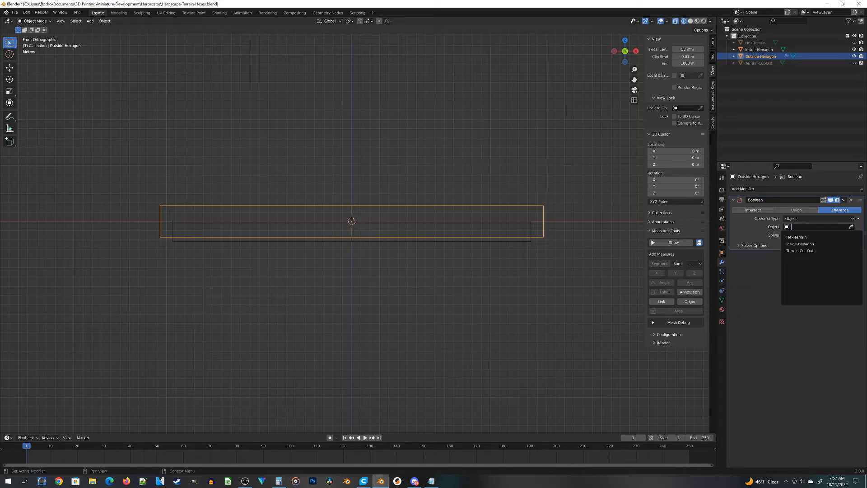
{"action": "left_click", "coordinate": [800, 244]}
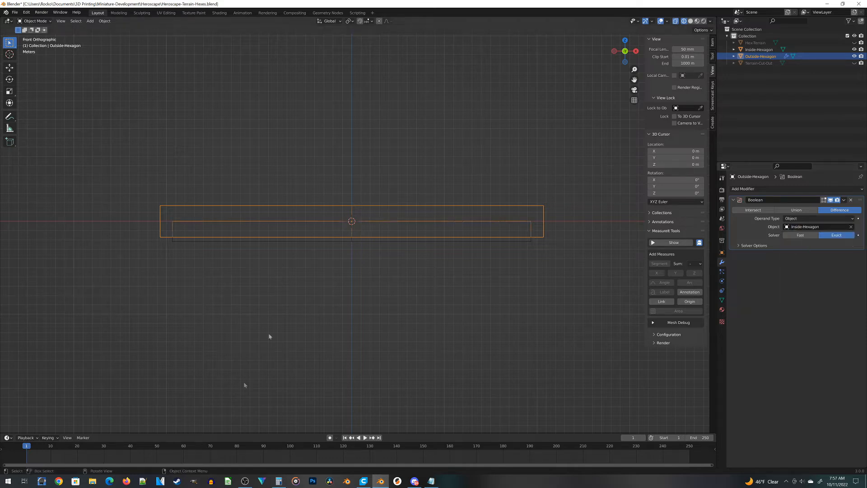
Display the hexagons from below in solid shading.
{"action": "middle_click_drag", "start_coordinate": [503, 276], "coordinate": [192, 226]}
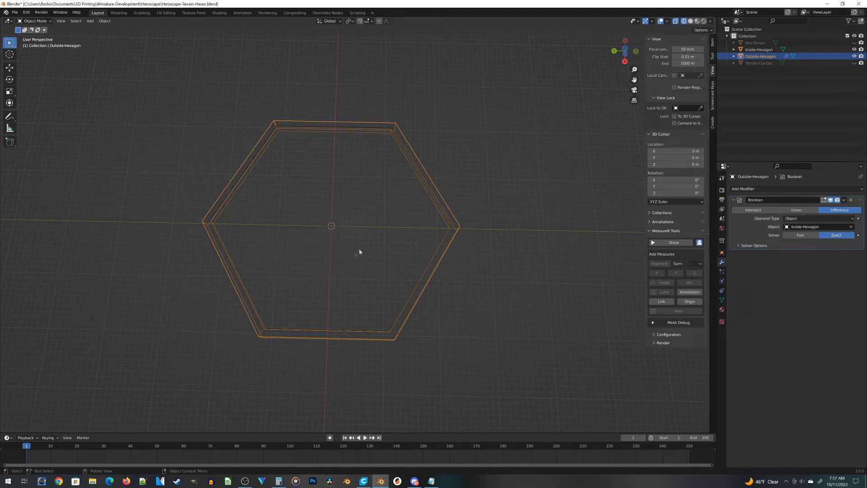
{"action": "key", "text": "z"}
{"action": "left_click", "coordinate": [415, 232]}
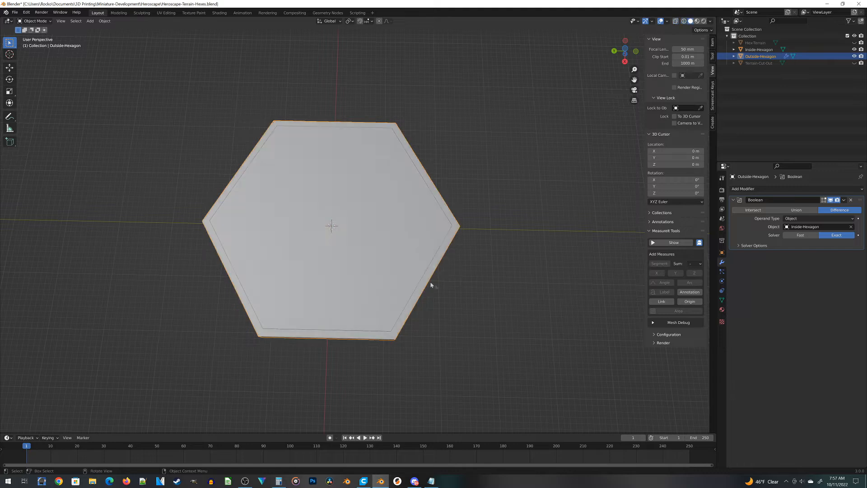
Hide Inside-Hexagon and inspect the recess cut into the underside of Outside-Hexagon.
{"action": "middle_click_drag", "start_coordinate": [432, 285], "coordinate": [367, 244]}
{"action": "left_click", "coordinate": [347, 247]}
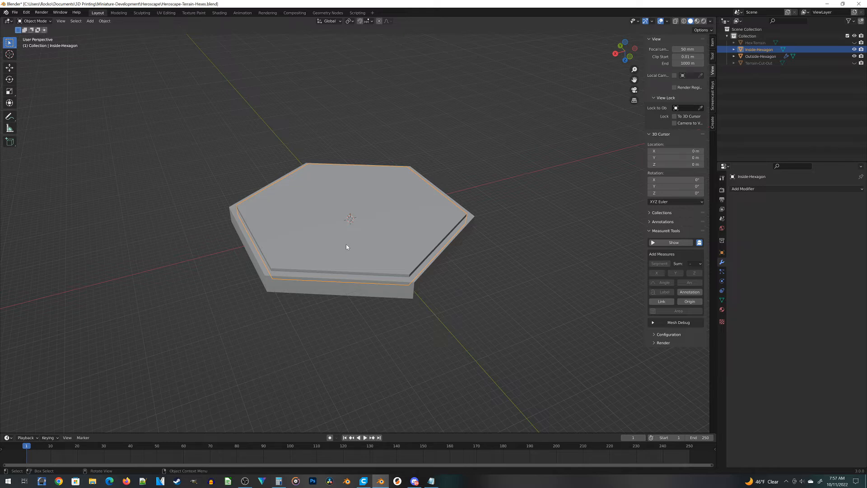
{"action": "key", "text": "h"}
{"action": "middle_click_drag", "start_coordinate": [346, 247], "coordinate": [310, 344]}
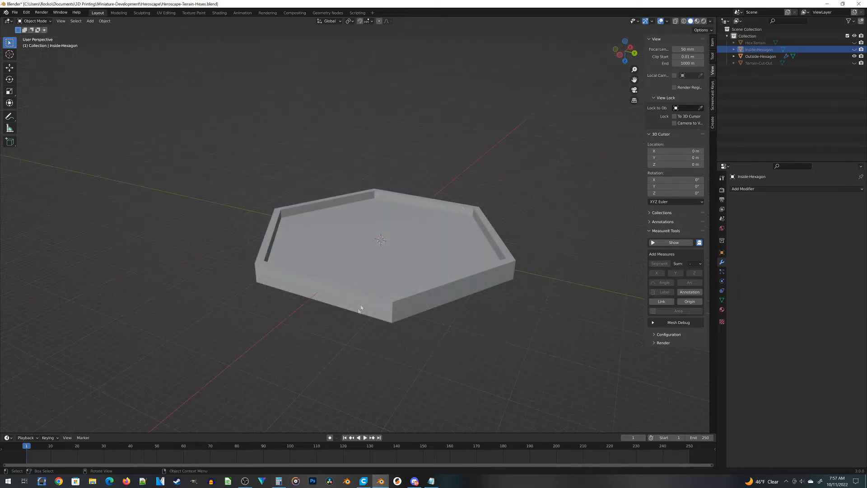
{"action": "middle_click_drag", "start_coordinate": [360, 305], "coordinate": [289, 289]}
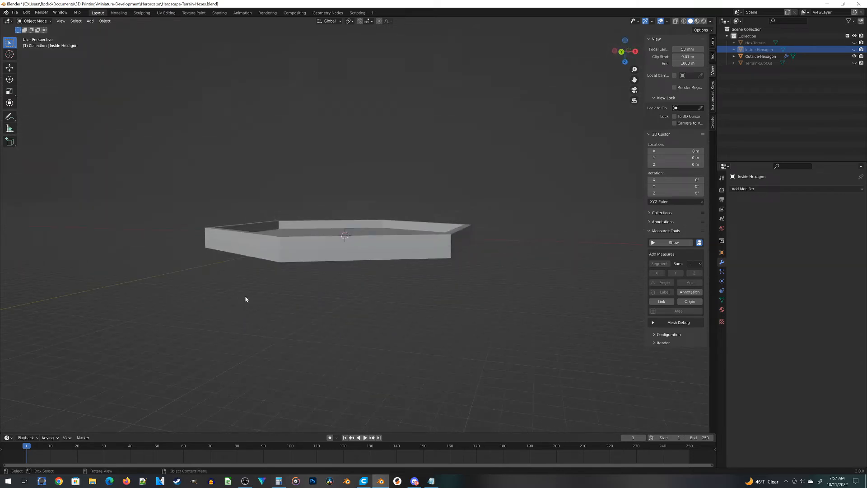
Apply the Boolean modifier on Outside-Hexagon and save the file.
{"action": "left_click", "coordinate": [325, 249]}
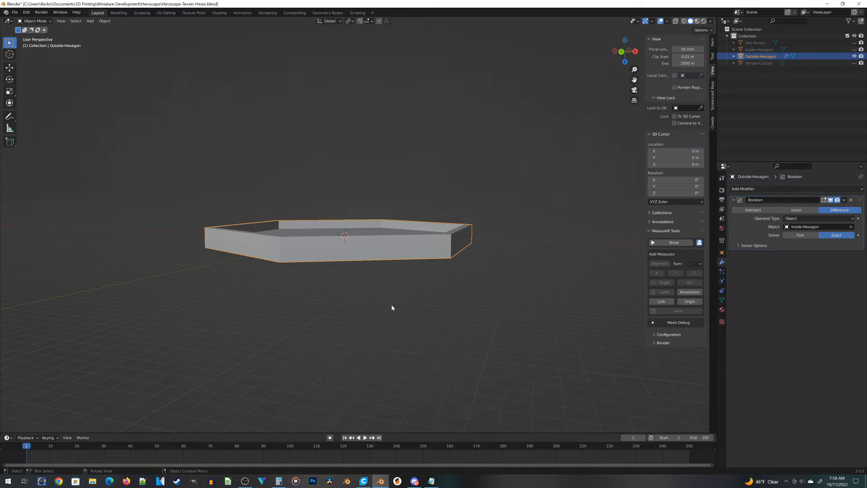
{"action": "left_click", "coordinate": [844, 200]}
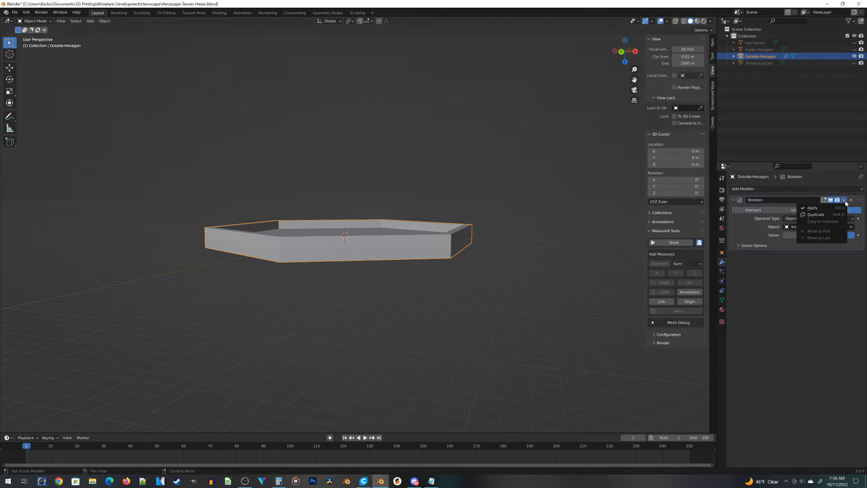
{"action": "left_click", "coordinate": [813, 208]}
{"action": "middle_click_drag", "start_coordinate": [400, 394], "coordinate": [239, 207]}
{"action": "key", "text": "ctrl+s"}
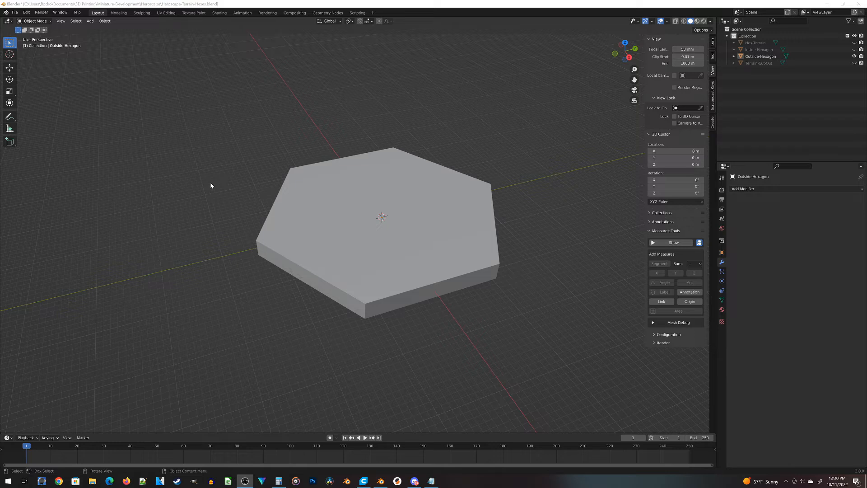
{"action": "left_click", "coordinate": [470, 220]}
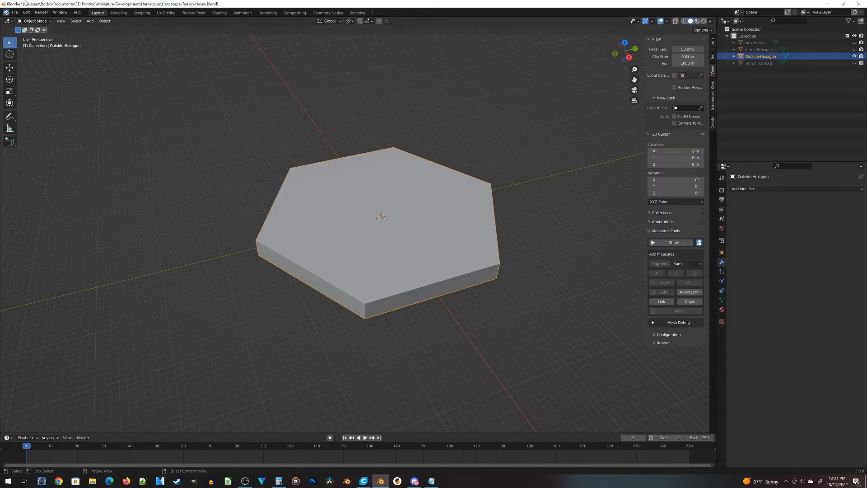
{"action": "left_click", "coordinate": [15, 13]}
{"action": "mouse_move", "coordinate": [27, 111]}
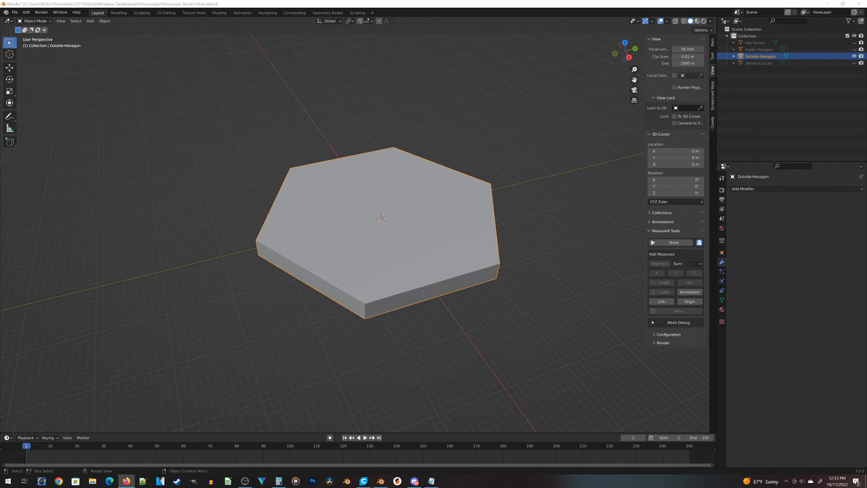
{"action": "left_click", "coordinate": [715, 37]}
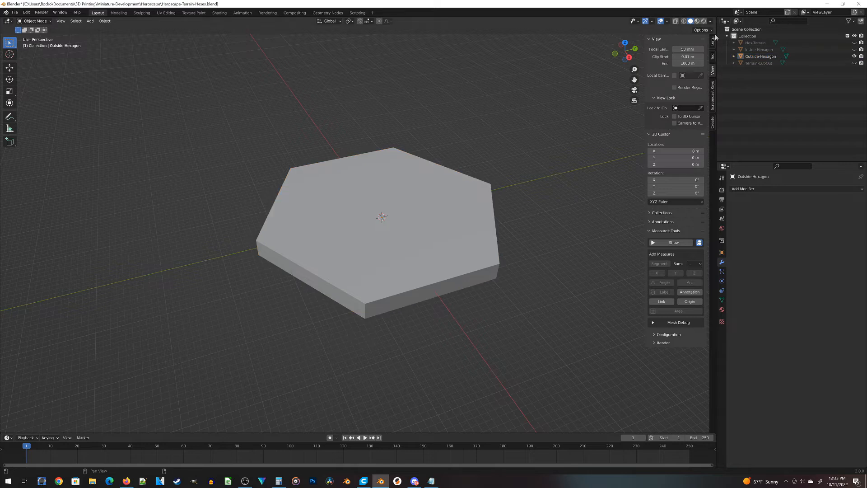
Display the transform values of Outside-Hexagon and apply its scale.
{"action": "left_click", "coordinate": [712, 43]}
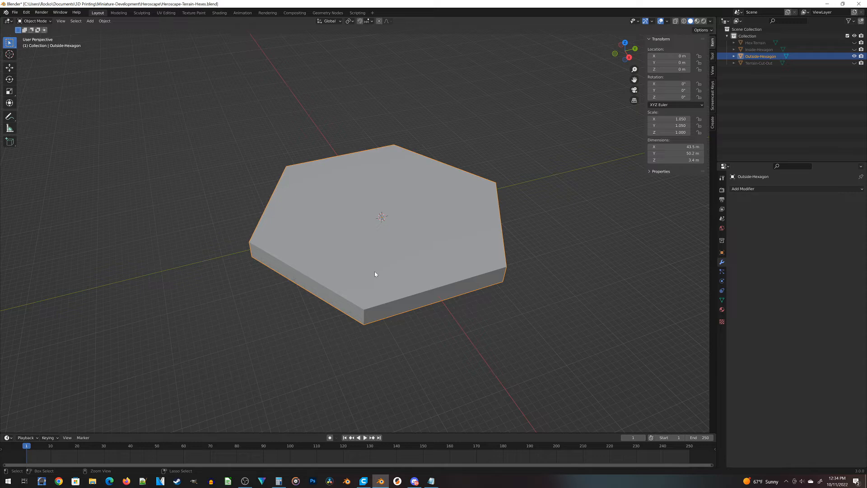
{"action": "key", "text": "ctrl+a"}
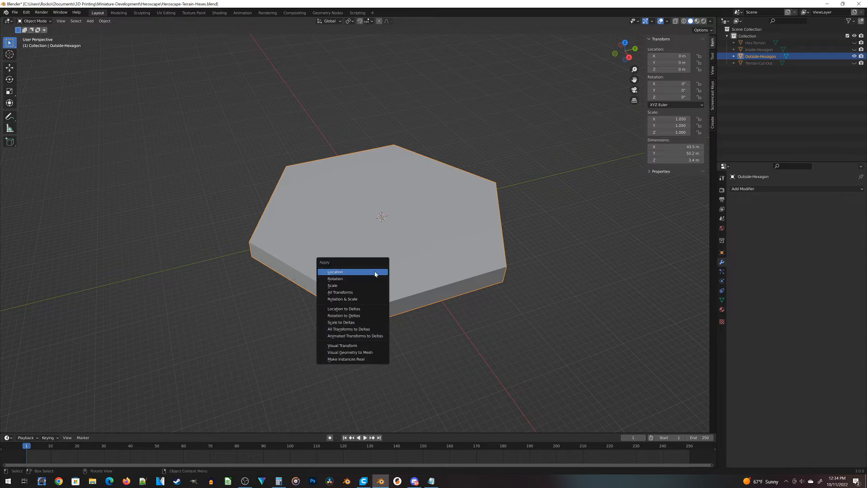
{"action": "left_click", "coordinate": [340, 285]}
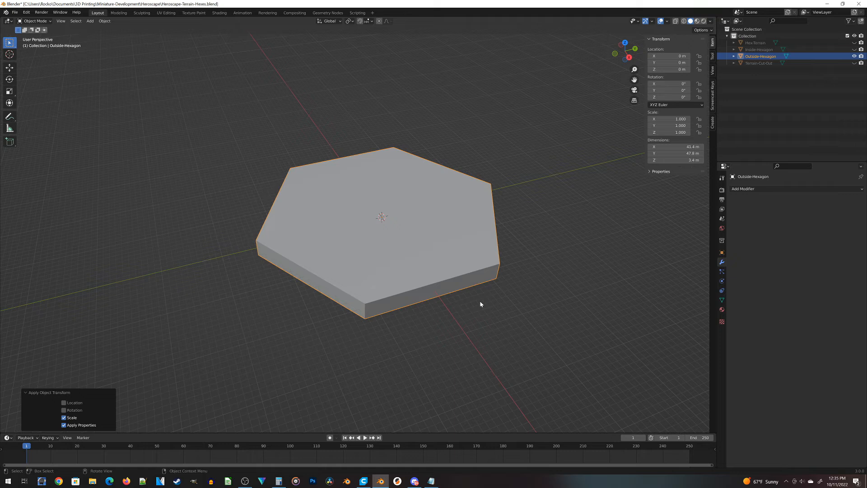
Select the top perimeter edges of Outside-Hexagon in Edit Mode and bevel them by about 1.02 m.
{"action": "key", "text": "Tab"}
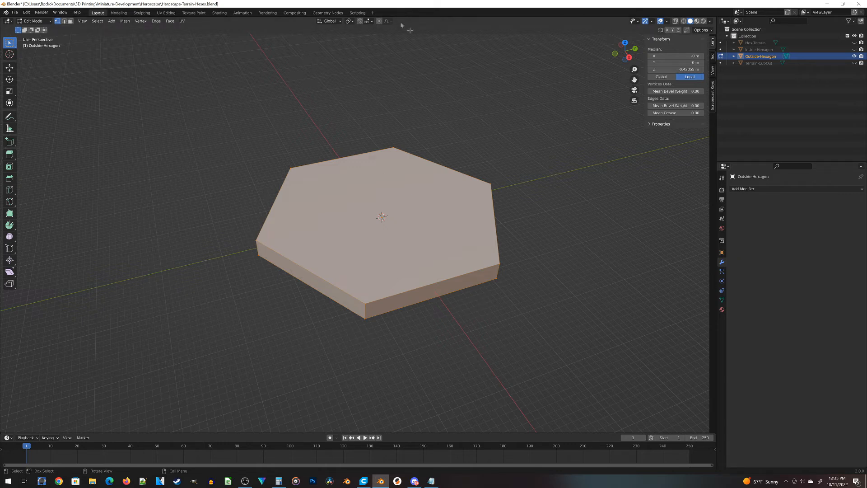
{"action": "left_click", "coordinate": [63, 21]}
{"action": "left_click", "coordinate": [221, 274]}
{"action": "left_click", "coordinate": [425, 294]}
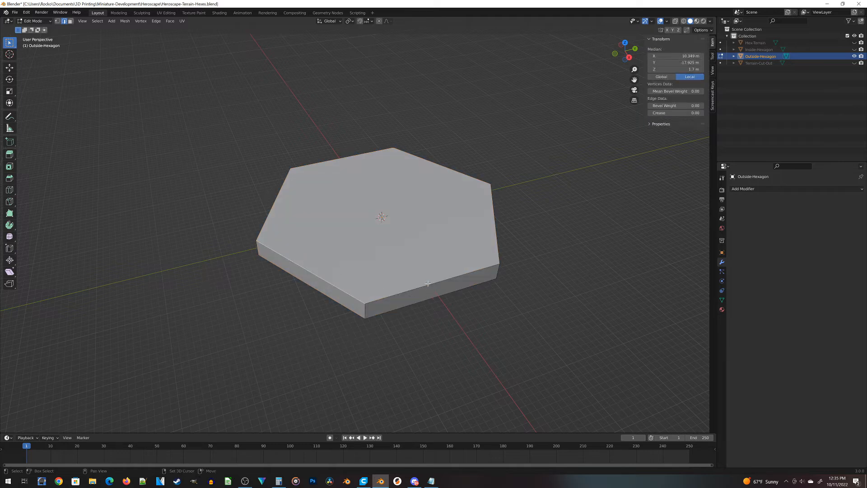
{"action": "left_click", "coordinate": [428, 283], "text": "alt"}
{"action": "left_click", "coordinate": [436, 163]}
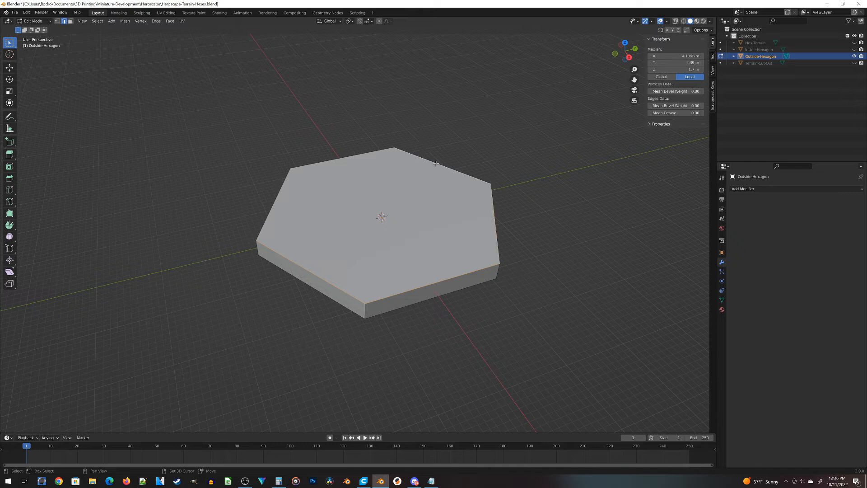
{"action": "left_click", "coordinate": [336, 159], "text": "alt"}
{"action": "left_click", "coordinate": [278, 194], "text": "shift"}
{"action": "key", "text": "ctrl+b"}
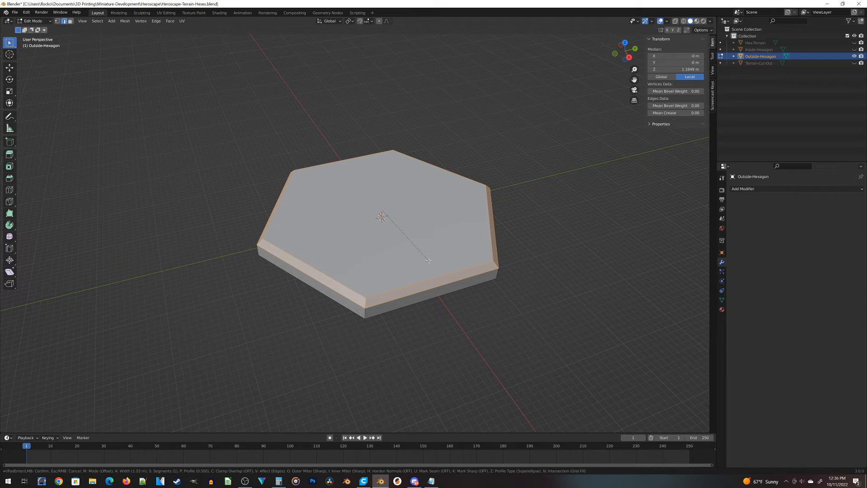
{"action": "left_click", "coordinate": [430, 261]}
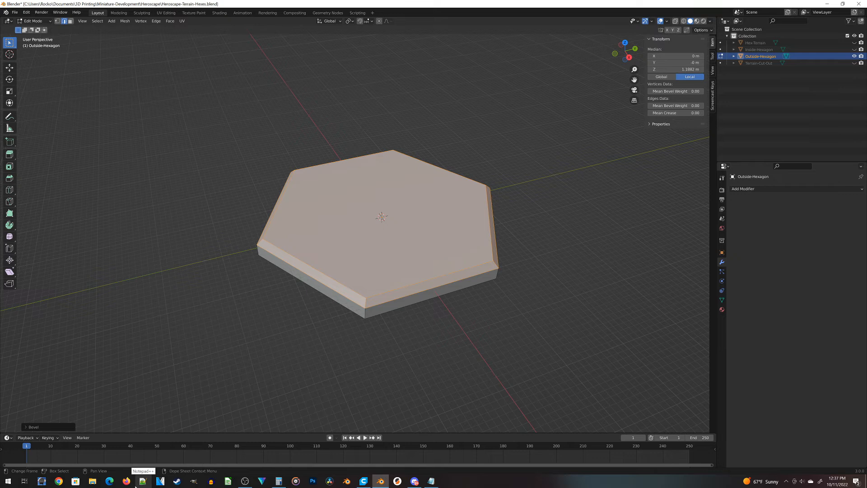
Raise the number of bevel segments to round the top edges of Outside-Hexagon.
{"action": "left_click", "coordinate": [34, 426]}
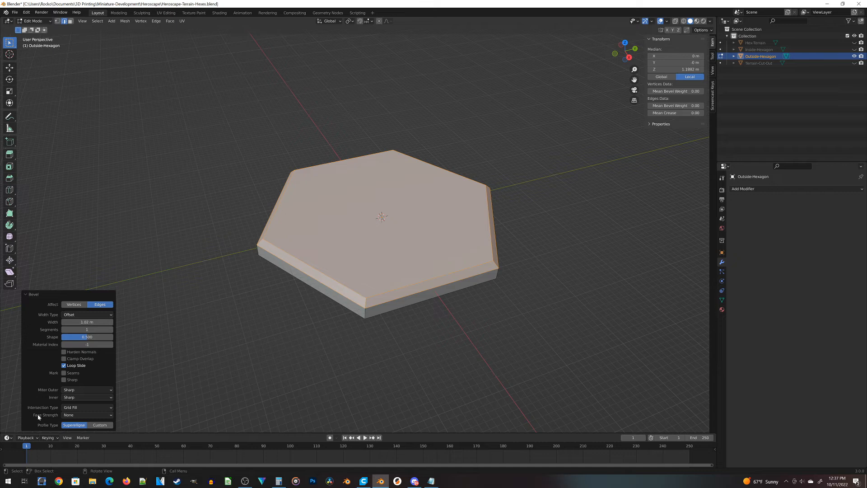
{"action": "left_click", "coordinate": [87, 329]}
{"action": "key", "text": "Return"}
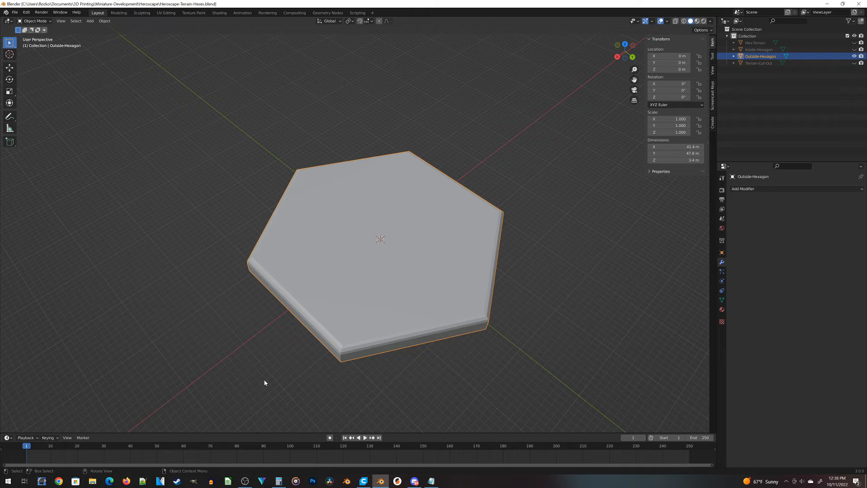
Switch Outside-Hexagon to Sculpt Mode and enable Dyntopo in the brush settings, accepting the vertex data warning.
{"action": "scroll", "coordinate": [265, 383], "scroll_direction": "down", "scroll_amount": 1}
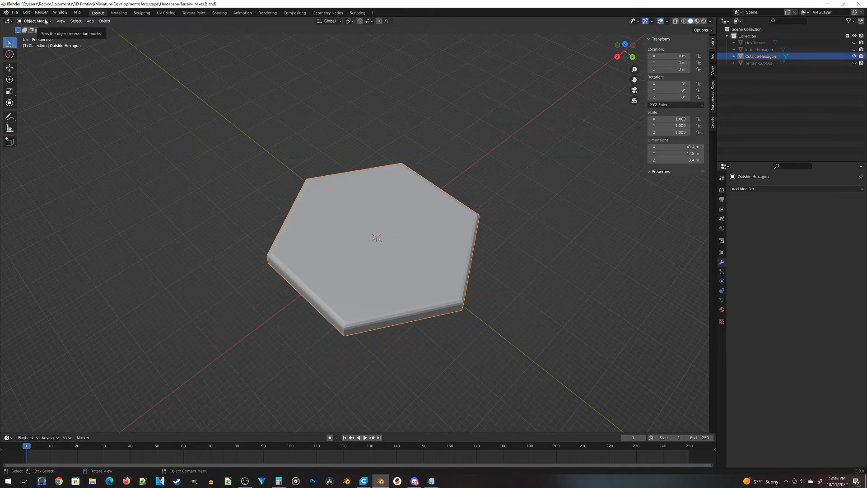
{"action": "left_click", "coordinate": [36, 21]}
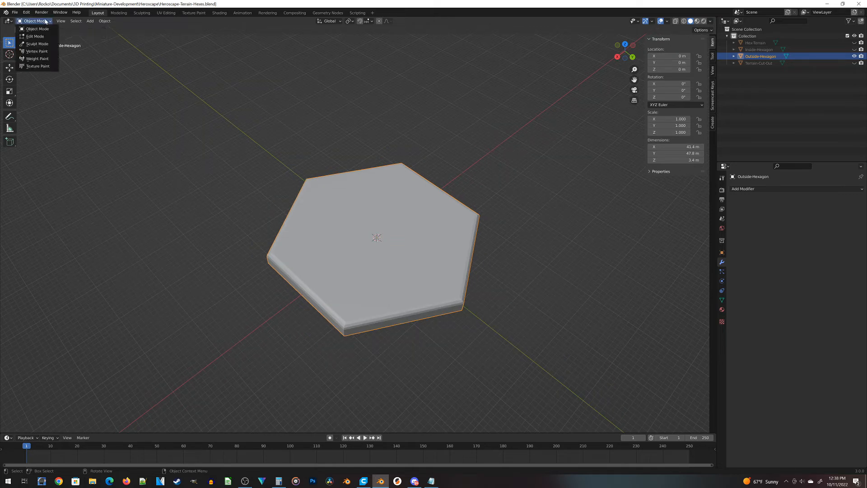
{"action": "left_click", "coordinate": [37, 44]}
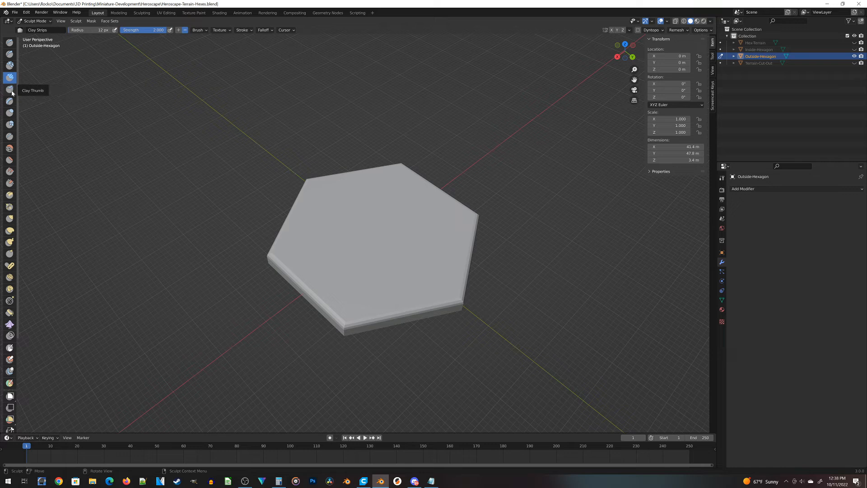
{"action": "left_click", "coordinate": [721, 178]}
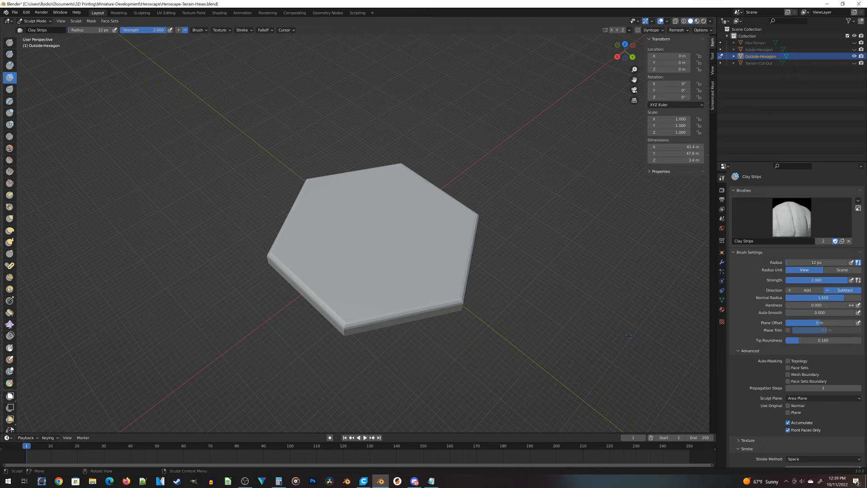
{"action": "scroll", "coordinate": [744, 262], "scroll_direction": "down", "scroll_amount": 5}
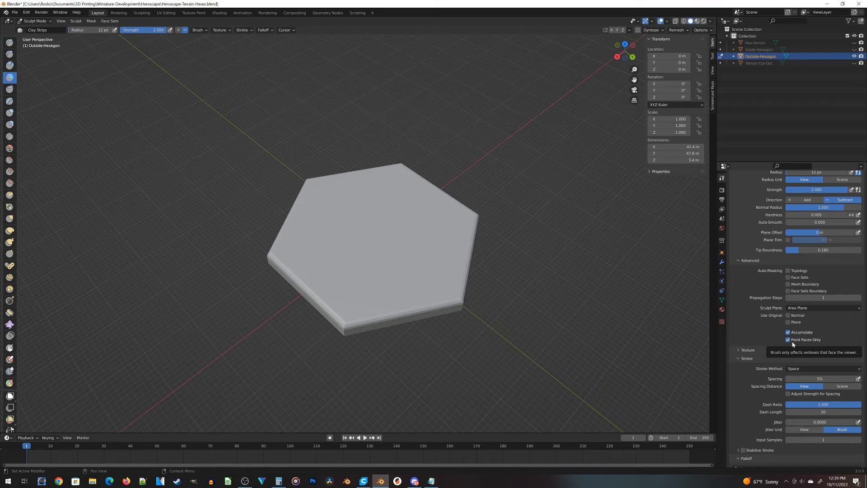
{"action": "scroll", "coordinate": [787, 344], "scroll_direction": "down", "scroll_amount": 10}
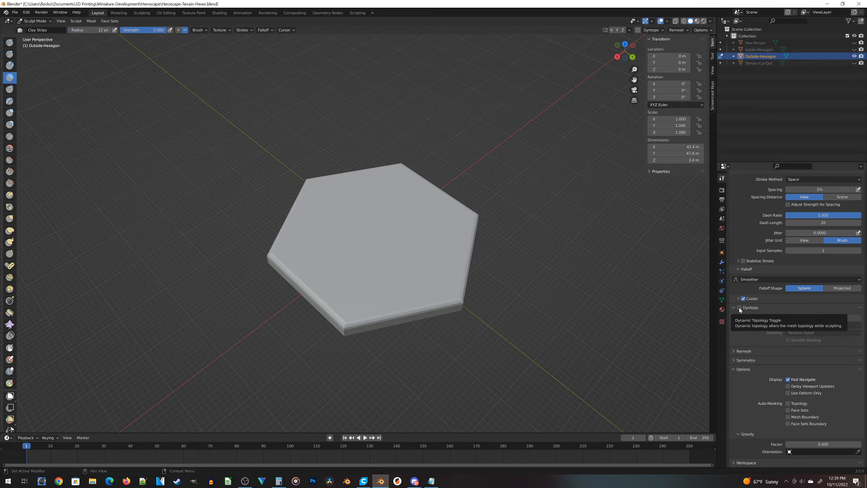
{"action": "left_click", "coordinate": [739, 309]}
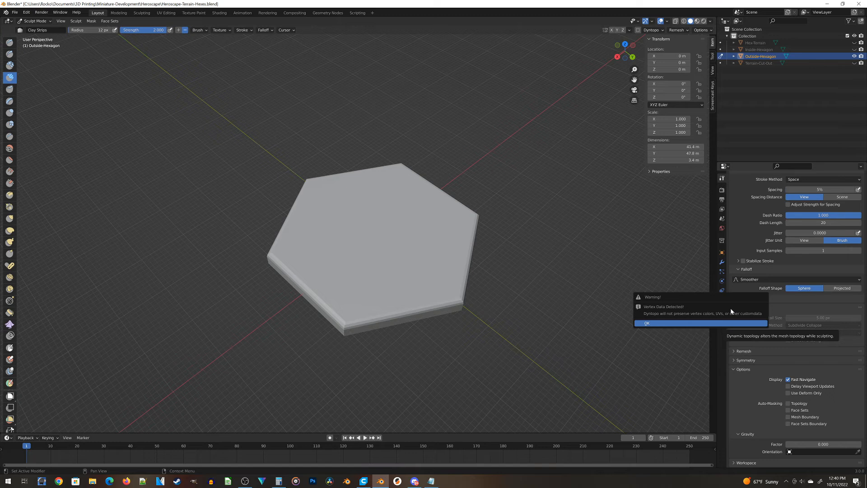
{"action": "left_click", "coordinate": [728, 323]}
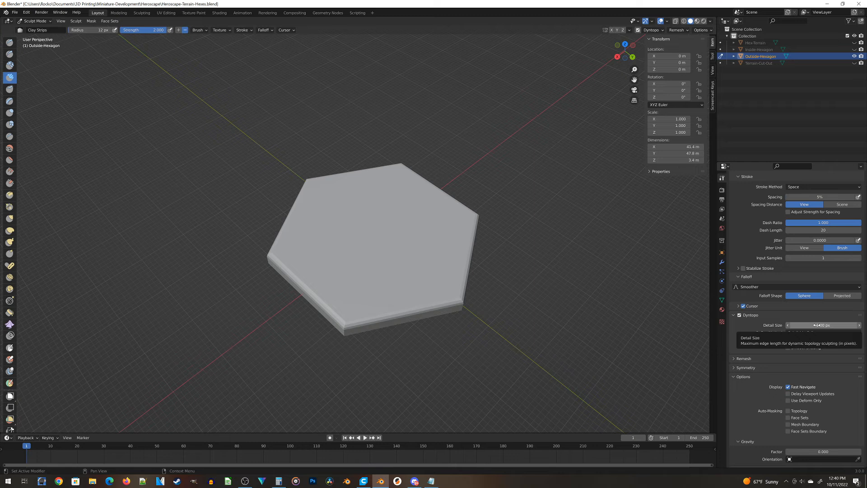
From the top view, carve irregular Clay Strips grooves inward from all six edges of Outside-Hexagon, deepening them with repeated strokes.
{"action": "key", "text": "KP_7"}
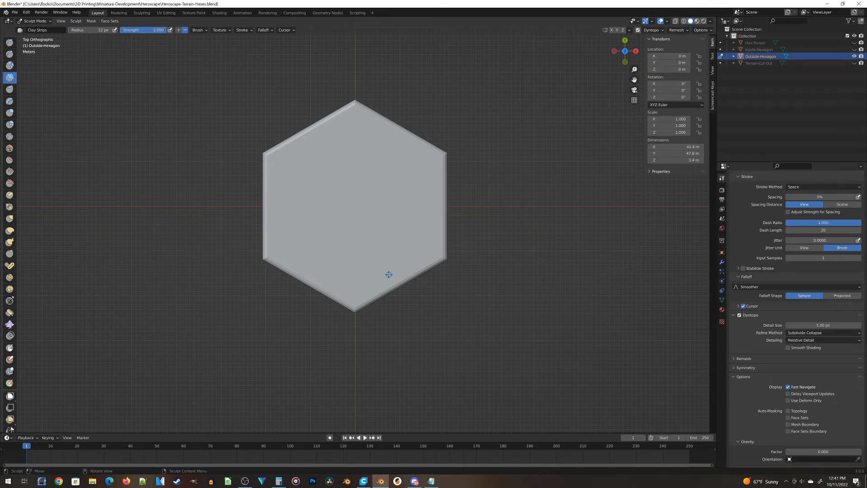
{"action": "scroll", "coordinate": [428, 243], "scroll_direction": "up", "scroll_amount": 2}
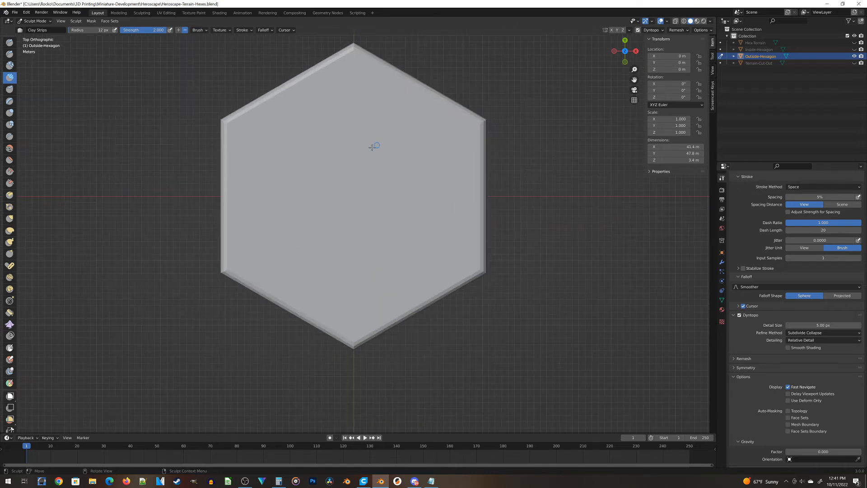
{"action": "middle_click_drag", "start_coordinate": [339, 162], "coordinate": [336, 186], "text": "shift"}
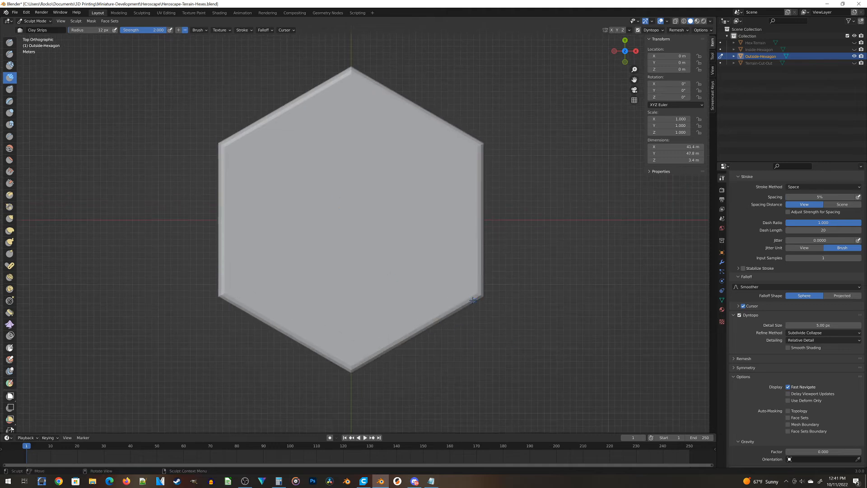
{"action": "mouse_move", "coordinate": [465, 308]}
{"action": "left_mouse_down"}
{"action": "mouse_move", "coordinate": [452, 308]}
{"action": "mouse_move", "coordinate": [466, 300]}
{"action": "mouse_move", "coordinate": [448, 308]}
{"action": "mouse_move", "coordinate": [459, 291]}
{"action": "mouse_move", "coordinate": [444, 298]}
{"action": "mouse_move", "coordinate": [455, 288]}
{"action": "mouse_move", "coordinate": [442, 290]}
{"action": "mouse_move", "coordinate": [454, 287]}
{"action": "mouse_move", "coordinate": [436, 286]}
{"action": "mouse_move", "coordinate": [450, 285]}
{"action": "mouse_move", "coordinate": [407, 257]}
{"action": "left_mouse_up"}
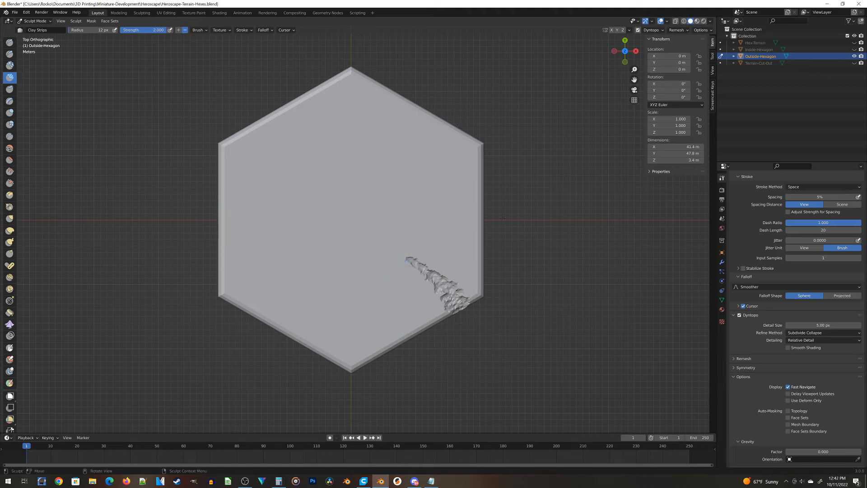
{"action": "mouse_move", "coordinate": [467, 303]}
{"action": "left_mouse_down"}
{"action": "mouse_move", "coordinate": [444, 307]}
{"action": "mouse_move", "coordinate": [460, 296]}
{"action": "mouse_move", "coordinate": [442, 302]}
{"action": "mouse_move", "coordinate": [454, 289]}
{"action": "mouse_move", "coordinate": [447, 297]}
{"action": "mouse_move", "coordinate": [443, 277]}
{"action": "mouse_move", "coordinate": [398, 256]}
{"action": "left_mouse_up"}
{"action": "left_click_drag", "start_coordinate": [483, 253], "coordinate": [409, 221]}
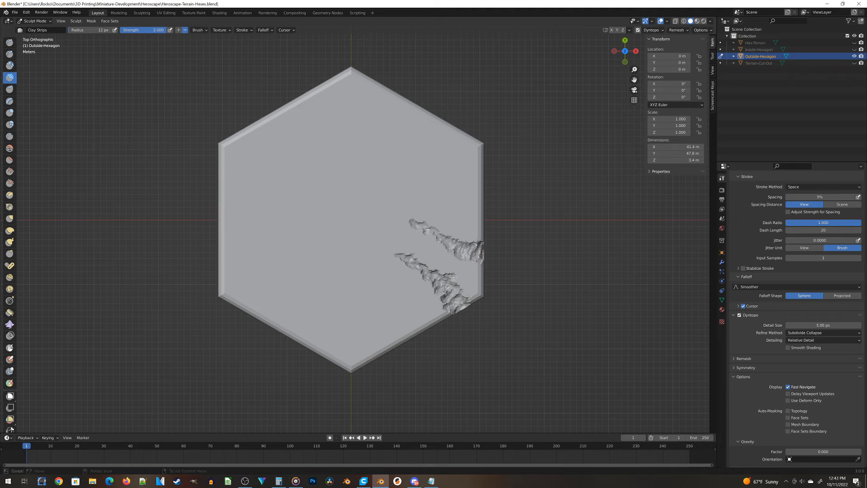
{"action": "left_click_drag", "start_coordinate": [482, 186], "coordinate": [383, 221]}
{"action": "left_click_drag", "start_coordinate": [482, 224], "coordinate": [451, 221]}
{"action": "left_click_drag", "start_coordinate": [481, 159], "coordinate": [429, 182]}
{"action": "mouse_move", "coordinate": [456, 130]}
{"action": "left_mouse_down"}
{"action": "mouse_move", "coordinate": [432, 128]}
{"action": "mouse_move", "coordinate": [391, 179]}
{"action": "left_mouse_up"}
{"action": "left_click_drag", "start_coordinate": [400, 94], "coordinate": [364, 174]}
{"action": "mouse_move", "coordinate": [330, 82]}
{"action": "left_mouse_down"}
{"action": "mouse_move", "coordinate": [319, 115]}
{"action": "mouse_move", "coordinate": [322, 168]}
{"action": "left_mouse_up"}
{"action": "left_click_drag", "start_coordinate": [363, 73], "coordinate": [347, 149]}
{"action": "mouse_move", "coordinate": [271, 115]}
{"action": "left_mouse_down"}
{"action": "mouse_move", "coordinate": [262, 128]}
{"action": "mouse_move", "coordinate": [283, 190]}
{"action": "left_mouse_up"}
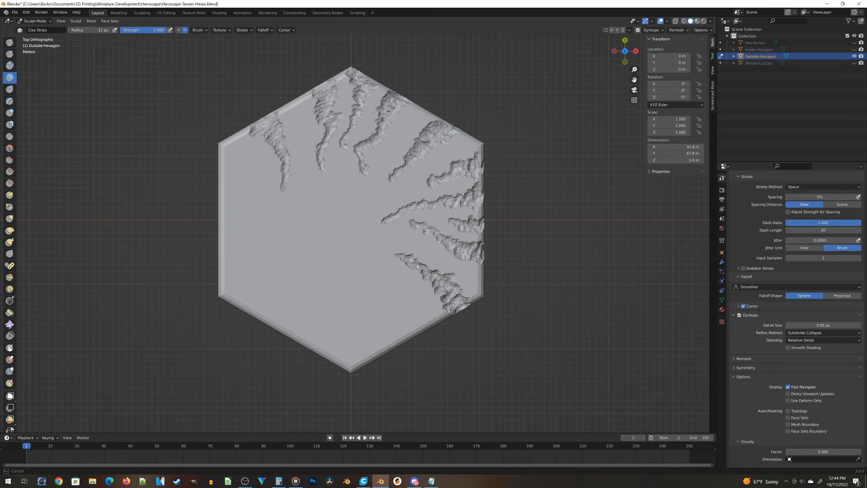
{"action": "left_click_drag", "start_coordinate": [303, 100], "coordinate": [296, 149]}
{"action": "mouse_move", "coordinate": [221, 153]}
{"action": "left_mouse_down"}
{"action": "mouse_move", "coordinate": [253, 197]}
{"action": "mouse_move", "coordinate": [287, 207]}
{"action": "left_mouse_up"}
{"action": "mouse_move", "coordinate": [221, 214]}
{"action": "left_mouse_down"}
{"action": "mouse_move", "coordinate": [225, 244]}
{"action": "mouse_move", "coordinate": [294, 238]}
{"action": "left_mouse_up"}
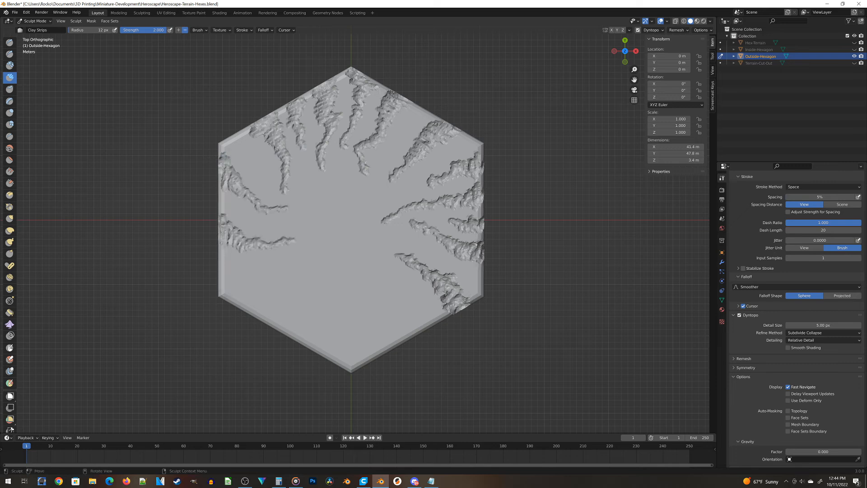
{"action": "left_click_drag", "start_coordinate": [220, 296], "coordinate": [300, 270]}
{"action": "mouse_move", "coordinate": [271, 324]}
{"action": "left_mouse_down"}
{"action": "mouse_move", "coordinate": [304, 296]}
{"action": "mouse_move", "coordinate": [329, 254]}
{"action": "left_mouse_up"}
{"action": "mouse_move", "coordinate": [221, 248]}
{"action": "left_mouse_down"}
{"action": "mouse_move", "coordinate": [226, 258]}
{"action": "mouse_move", "coordinate": [322, 226]}
{"action": "left_mouse_up"}
{"action": "mouse_move", "coordinate": [303, 342]}
{"action": "left_mouse_down"}
{"action": "mouse_move", "coordinate": [317, 312]}
{"action": "mouse_move", "coordinate": [342, 289]}
{"action": "left_mouse_up"}
{"action": "mouse_move", "coordinate": [377, 359]}
{"action": "left_mouse_down"}
{"action": "mouse_move", "coordinate": [359, 352]}
{"action": "mouse_move", "coordinate": [368, 300]}
{"action": "mouse_move", "coordinate": [352, 268]}
{"action": "left_mouse_up"}
{"action": "left_click_drag", "start_coordinate": [418, 336], "coordinate": [403, 289]}
{"action": "left_click_drag", "start_coordinate": [465, 309], "coordinate": [391, 253]}
{"action": "left_click_drag", "start_coordinate": [478, 225], "coordinate": [383, 219]}
{"action": "left_click_drag", "start_coordinate": [479, 163], "coordinate": [424, 185]}
{"action": "left_click_drag", "start_coordinate": [447, 125], "coordinate": [392, 181]}
{"action": "left_click_drag", "start_coordinate": [397, 97], "coordinate": [360, 163]}
{"action": "left_click_drag", "start_coordinate": [365, 75], "coordinate": [343, 151]}
{"action": "left_click_drag", "start_coordinate": [332, 84], "coordinate": [323, 178]}
{"action": "left_click_drag", "start_coordinate": [289, 97], "coordinate": [302, 167]}
{"action": "left_click_drag", "start_coordinate": [253, 122], "coordinate": [310, 194]}
{"action": "left_click_drag", "start_coordinate": [226, 171], "coordinate": [288, 210]}
{"action": "left_click_drag", "start_coordinate": [221, 231], "coordinate": [322, 227]}
{"action": "left_click_drag", "start_coordinate": [222, 288], "coordinate": [301, 270]}
{"action": "left_click_drag", "start_coordinate": [262, 321], "coordinate": [334, 251]}
{"action": "left_click_drag", "start_coordinate": [309, 345], "coordinate": [339, 278]}
{"action": "left_click_drag", "start_coordinate": [370, 361], "coordinate": [352, 269]}
{"action": "left_click_drag", "start_coordinate": [423, 333], "coordinate": [388, 276]}
{"action": "left_click_drag", "start_coordinate": [461, 307], "coordinate": [424, 270]}
Carve finer grooves across the centre of Outside-Hexagon and in the gaps between the edge grooves.
{"action": "mouse_move", "coordinate": [387, 168]}
{"action": "left_mouse_down"}
{"action": "mouse_move", "coordinate": [364, 190]}
{"action": "mouse_move", "coordinate": [307, 213]}
{"action": "left_mouse_up"}
{"action": "left_click_drag", "start_coordinate": [361, 219], "coordinate": [326, 259]}
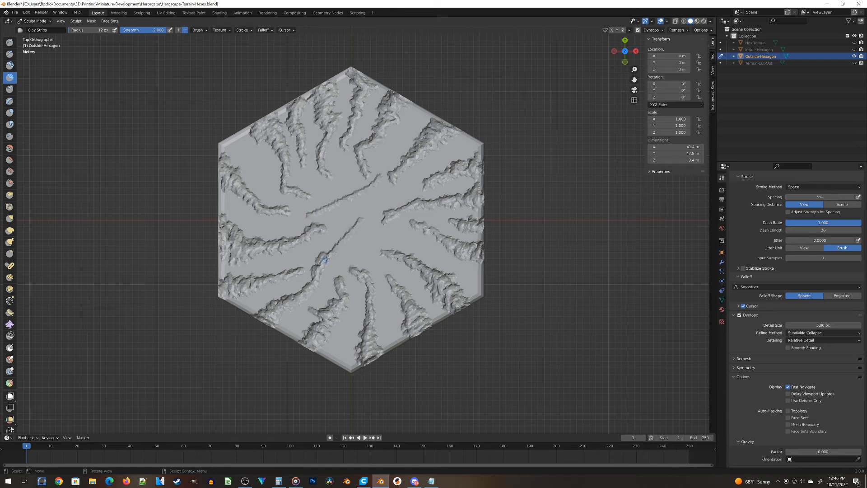
{"action": "left_click_drag", "start_coordinate": [395, 233], "coordinate": [471, 283]}
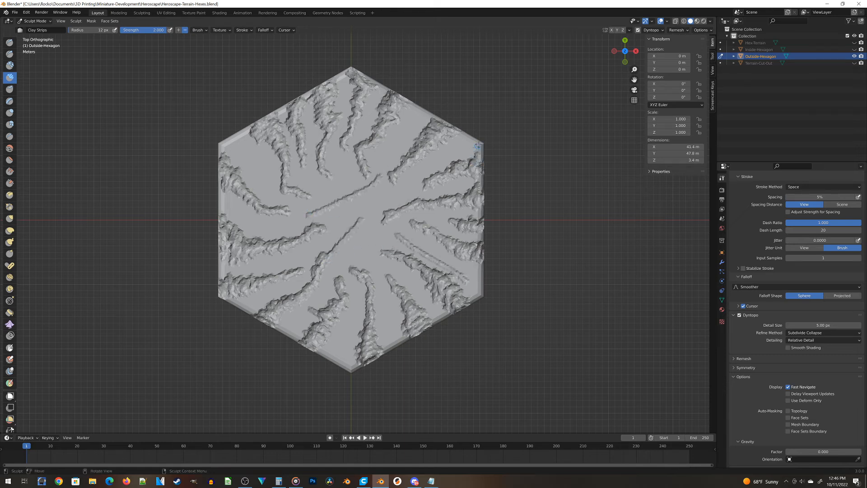
{"action": "left_click_drag", "start_coordinate": [478, 145], "coordinate": [434, 153]}
{"action": "left_click_drag", "start_coordinate": [230, 130], "coordinate": [260, 186]}
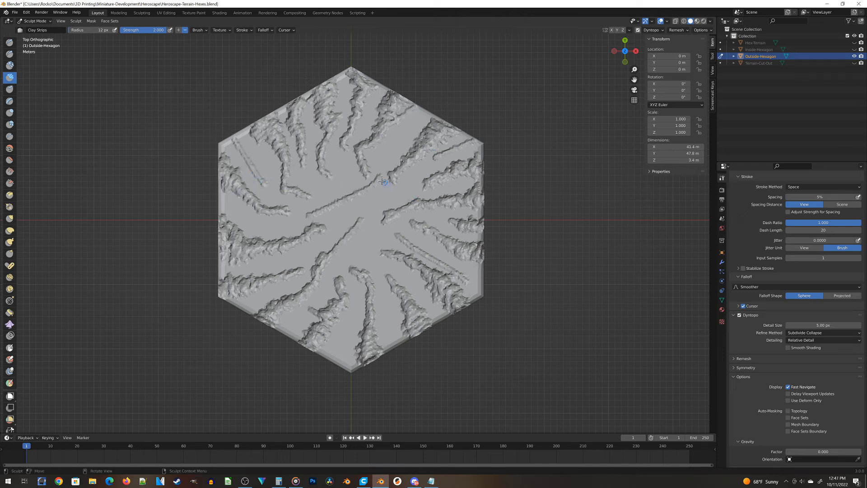
{"action": "left_click_drag", "start_coordinate": [332, 354], "coordinate": [353, 325]}
{"action": "left_click_drag", "start_coordinate": [352, 256], "coordinate": [372, 269]}
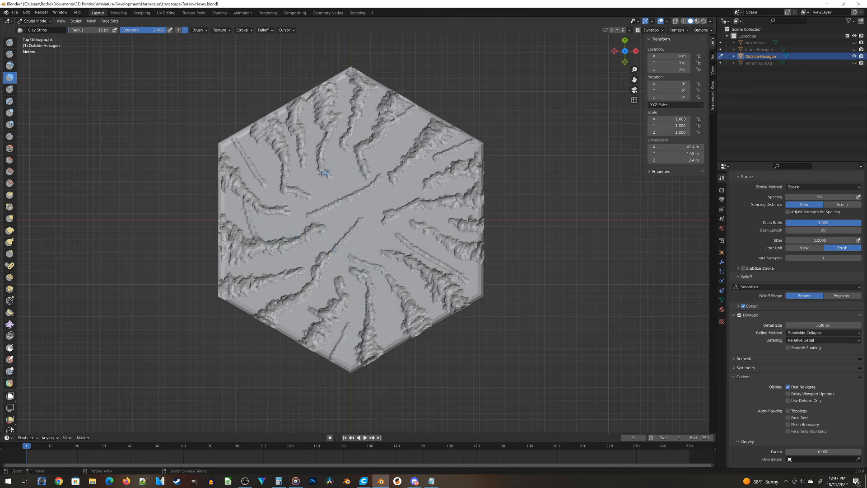
View the sculpted tile at an angle and return Outside-Hexagon to Object Mode.
{"action": "middle_click_drag", "start_coordinate": [324, 174], "coordinate": [307, 212]}
{"action": "left_click", "coordinate": [34, 21]}
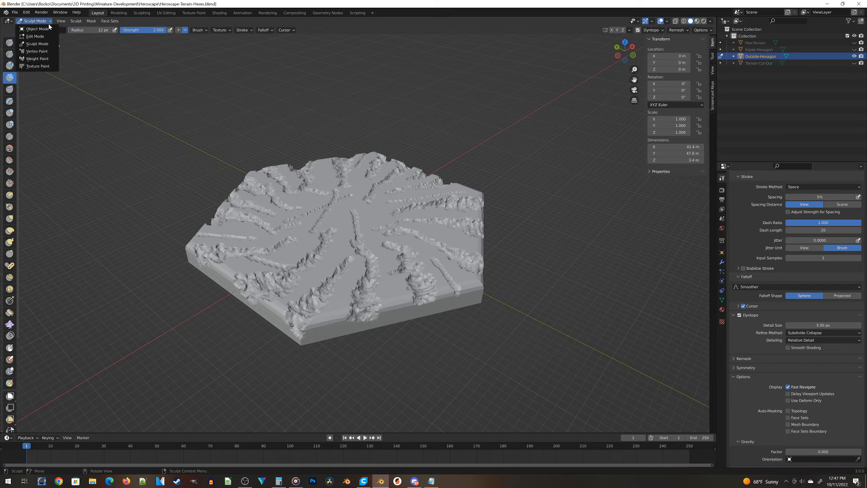
{"action": "left_click", "coordinate": [39, 29]}
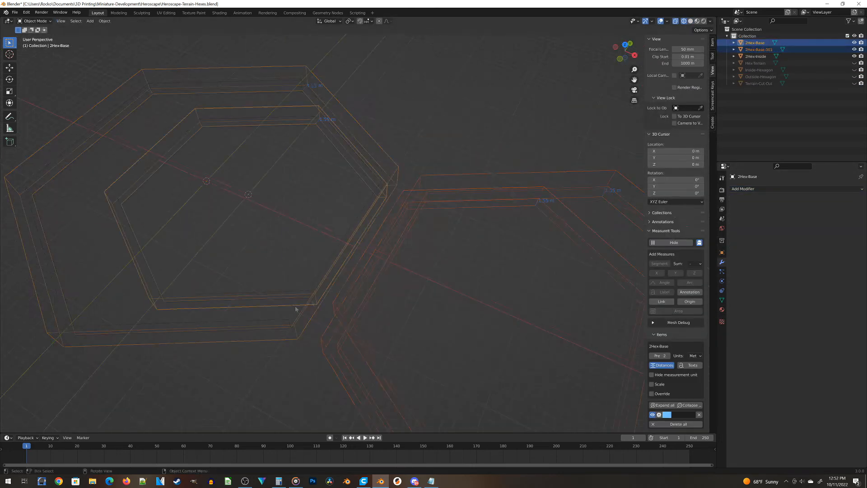
{"action": "left_click", "coordinate": [170, 20]}
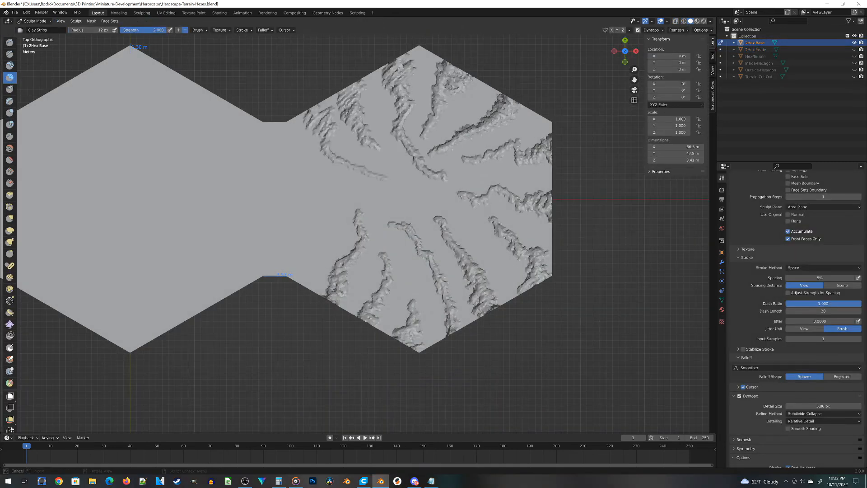
Carve Clay Strips grooves inward from the edges around the junction and the smooth half of 2Hex-Base, adding thinner ones across its middle.
{"action": "left_click_drag", "start_coordinate": [266, 126], "coordinate": [303, 203]}
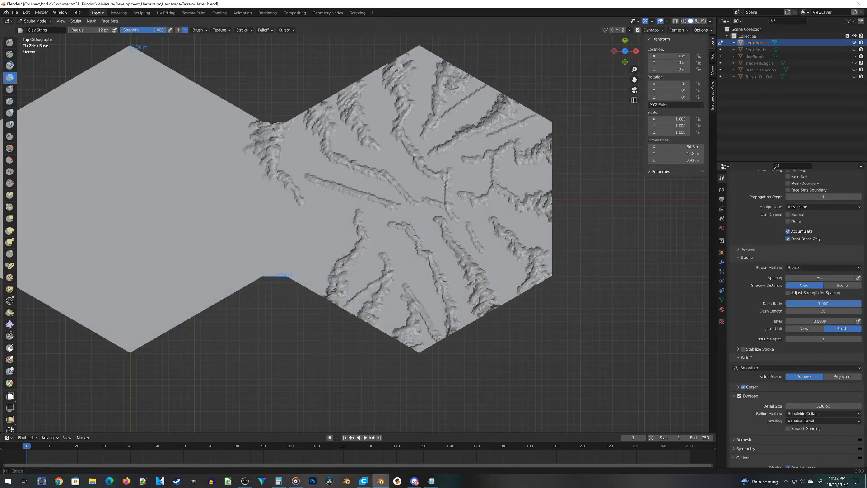
{"action": "left_click_drag", "start_coordinate": [281, 274], "coordinate": [341, 219]}
{"action": "left_click_drag", "start_coordinate": [207, 96], "coordinate": [204, 167]}
{"action": "left_click_drag", "start_coordinate": [183, 319], "coordinate": [187, 241]}
{"action": "left_click_drag", "start_coordinate": [136, 346], "coordinate": [138, 267]}
{"action": "middle_click_drag", "start_coordinate": [226, 181], "coordinate": [379, 217], "text": "shift"}
{"action": "left_click_drag", "start_coordinate": [309, 100], "coordinate": [312, 194]}
{"action": "left_click_drag", "start_coordinate": [194, 141], "coordinate": [269, 199]}
{"action": "left_click_drag", "start_coordinate": [153, 226], "coordinate": [235, 176]}
{"action": "left_click_drag", "start_coordinate": [153, 271], "coordinate": [289, 253]}
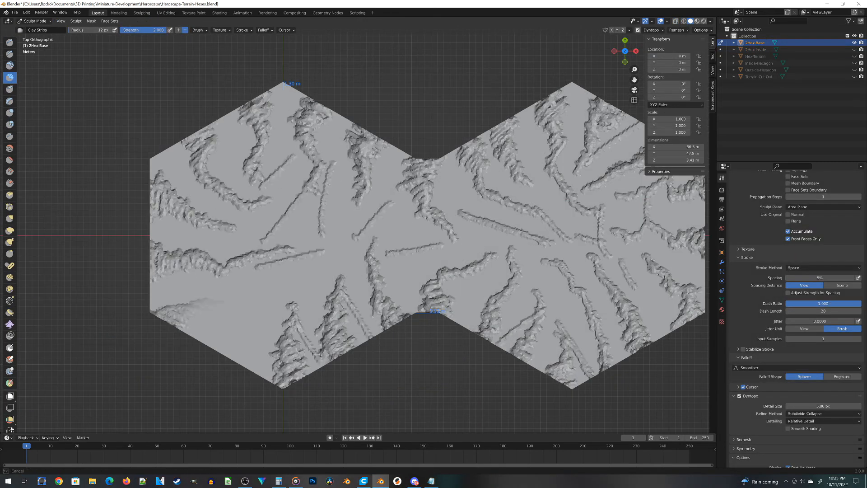
{"action": "left_click_drag", "start_coordinate": [158, 320], "coordinate": [271, 289]}
{"action": "left_click_drag", "start_coordinate": [267, 239], "coordinate": [329, 167]}
{"action": "left_click_drag", "start_coordinate": [162, 239], "coordinate": [221, 226]}
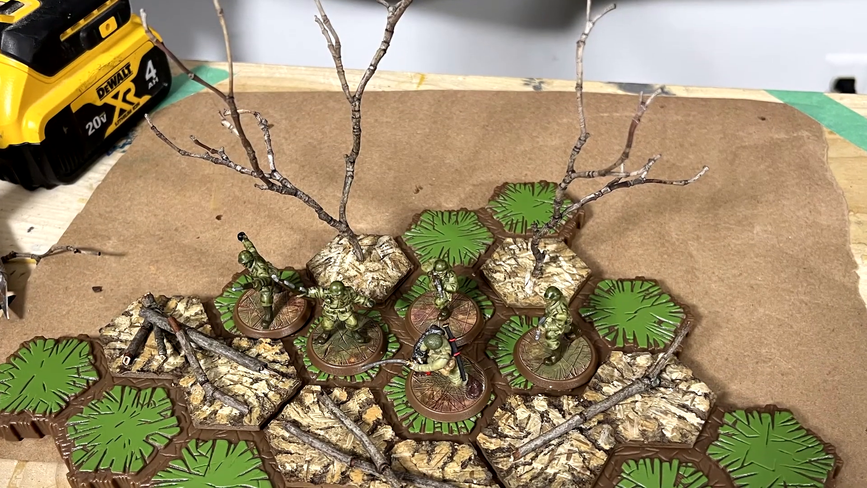